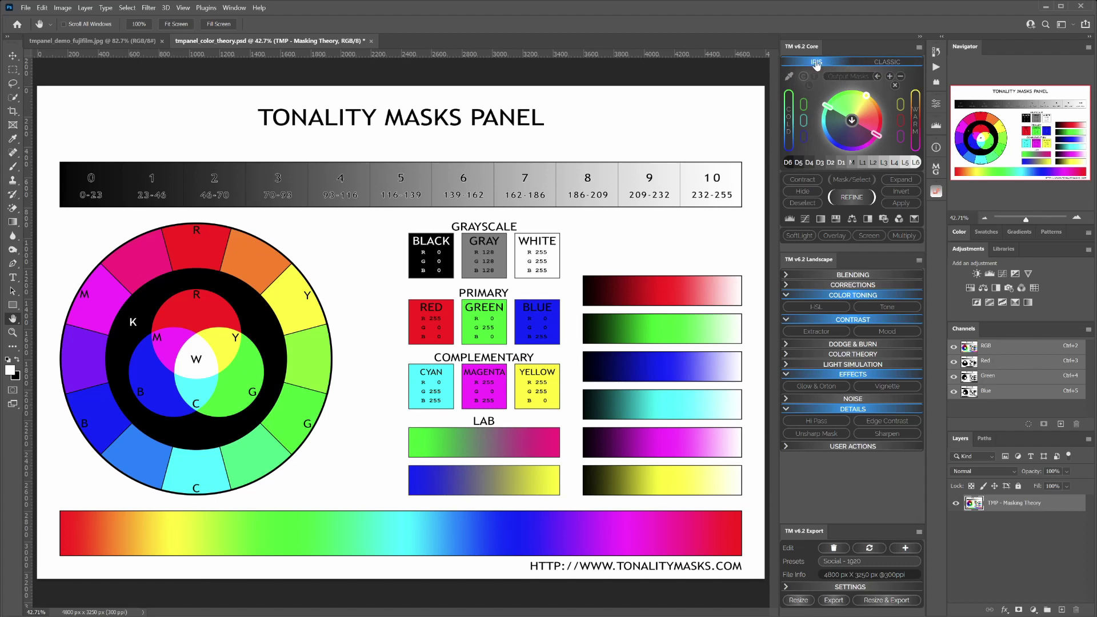
# - View the panel's Classic mask layout and return to the Iris layout
pyautogui.click(879, 63)
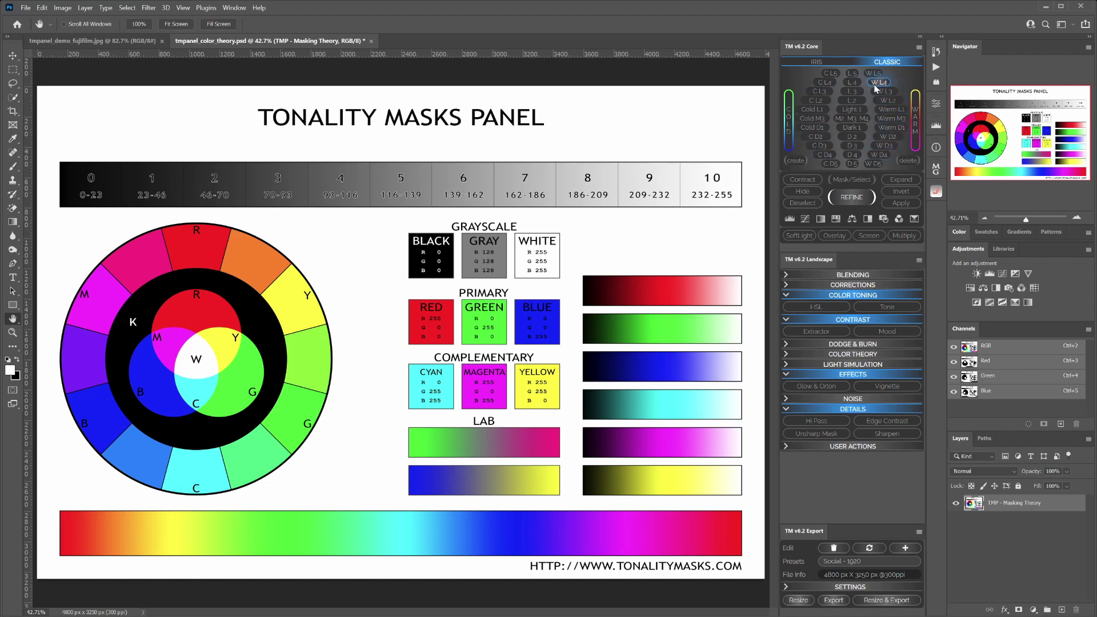
pyautogui.click(810, 63)
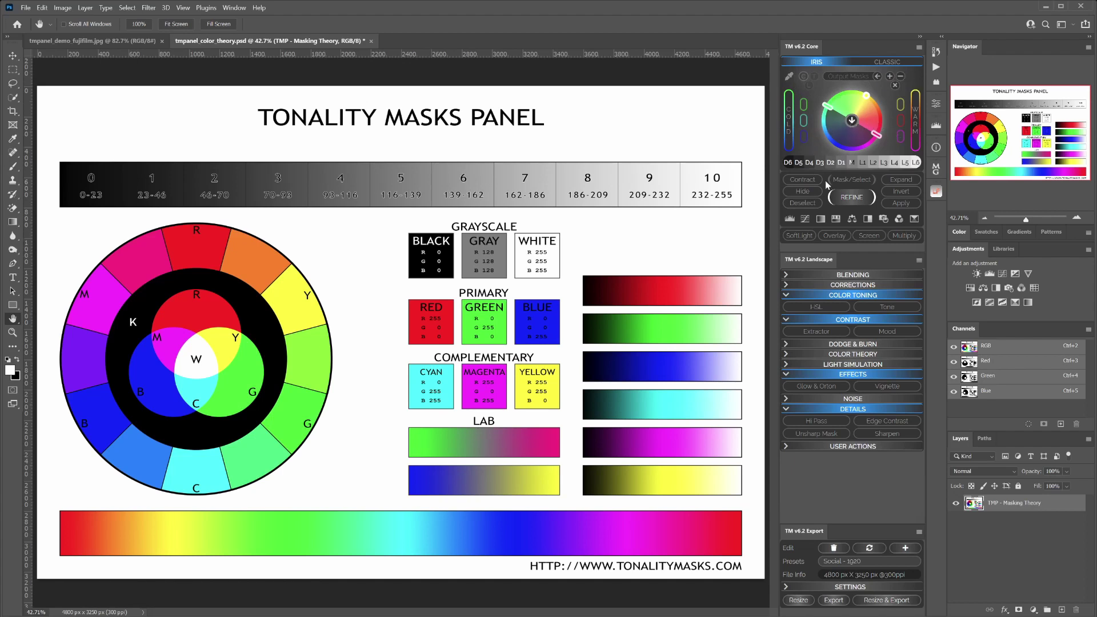
# - Sample the red gradient, the wheel's cyan segment and the grayscale strip with the Iris color picker to preview their masks
pyautogui.click(789, 77)
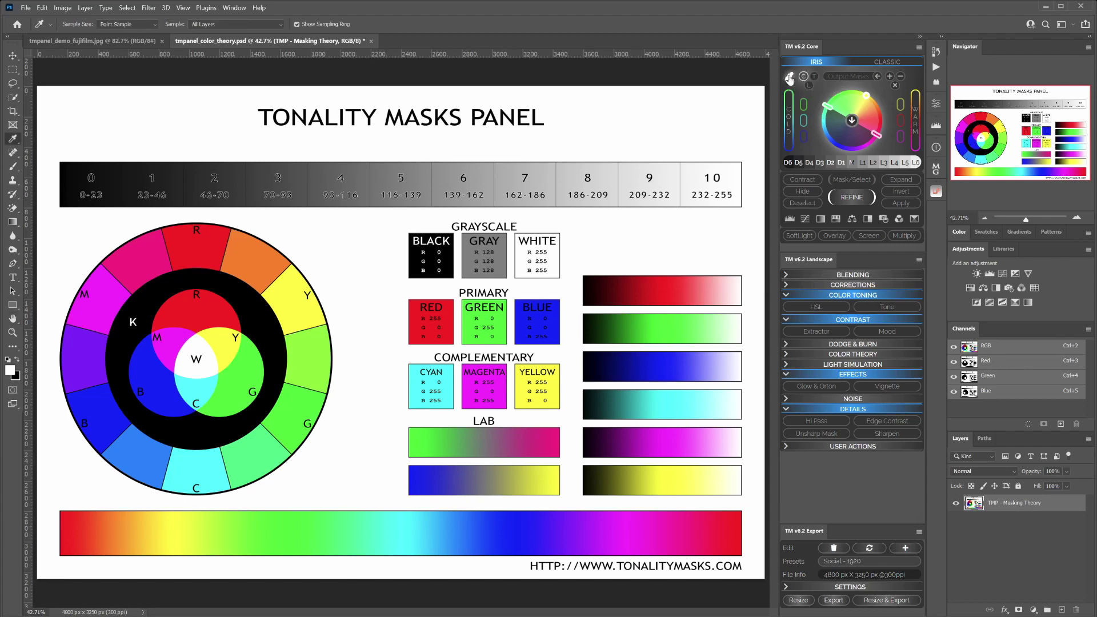
pyautogui.click(652, 286)
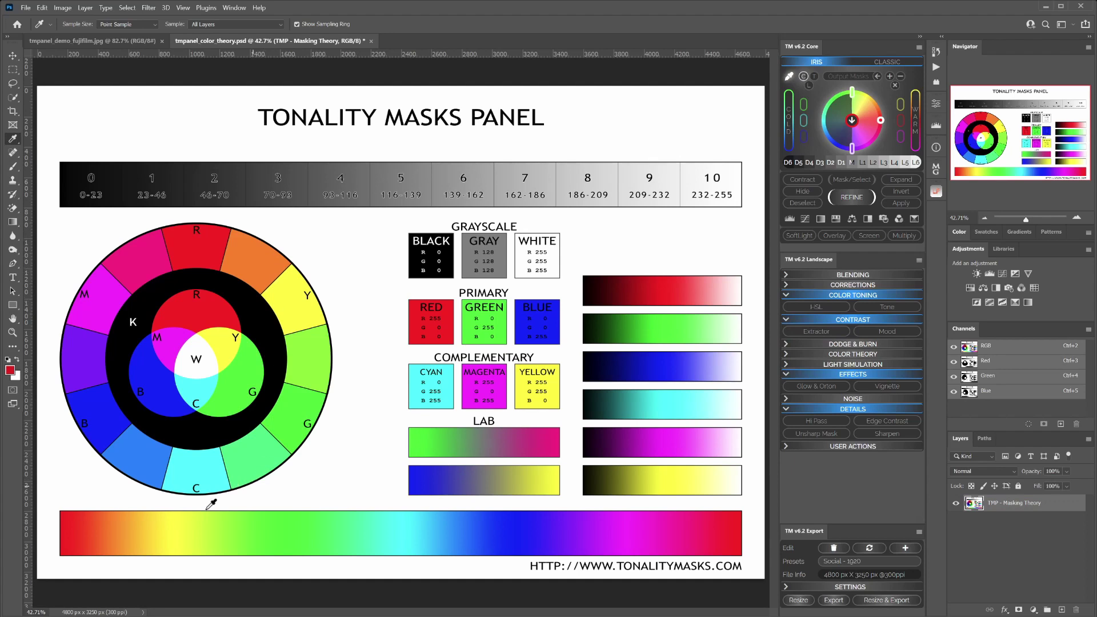
pyautogui.click(182, 460)
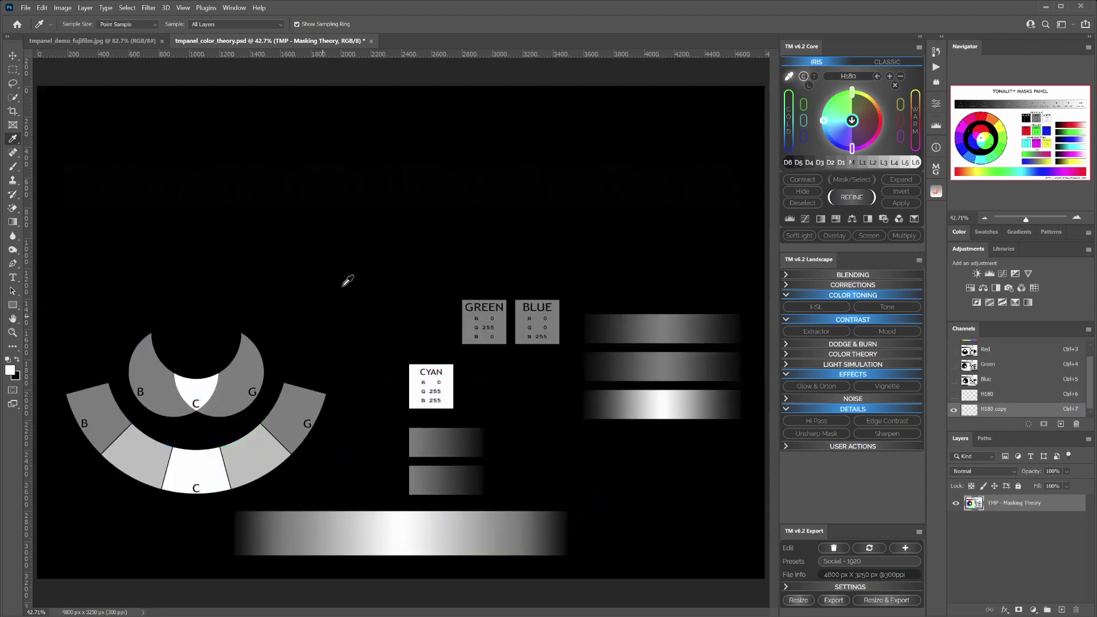
pyautogui.click(342, 277)
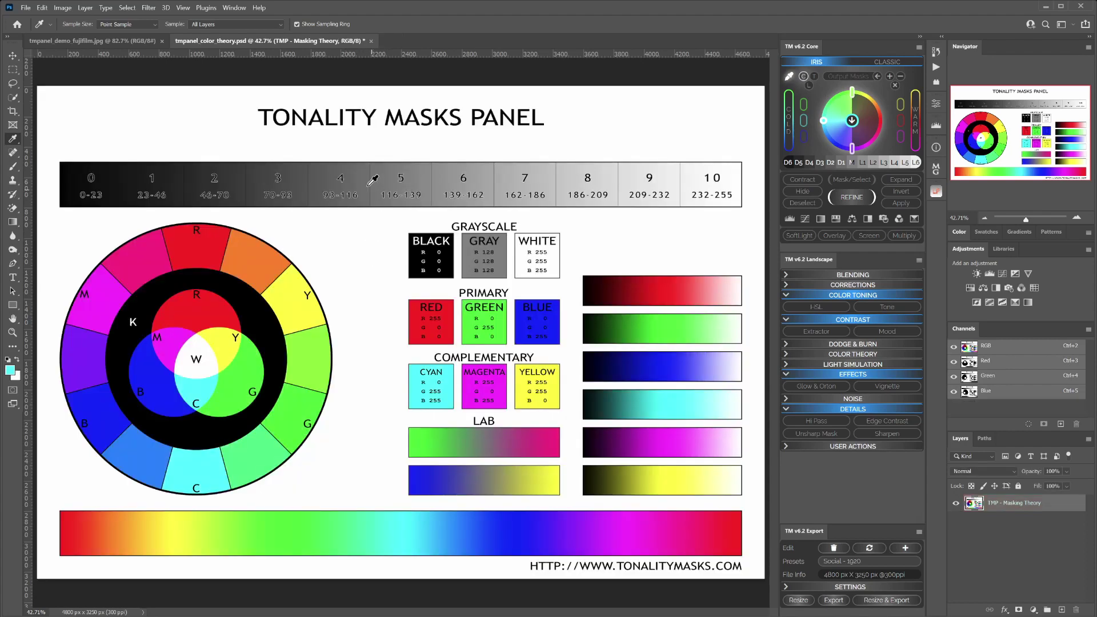
pyautogui.click(362, 165)
pyautogui.click(357, 171)
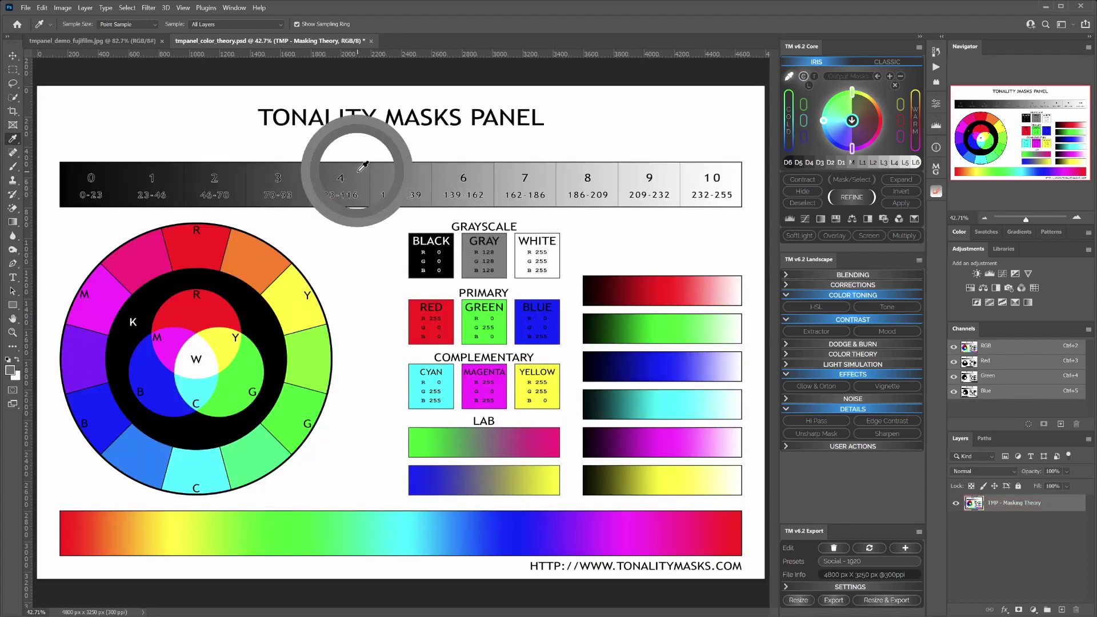
pyautogui.click(412, 171)
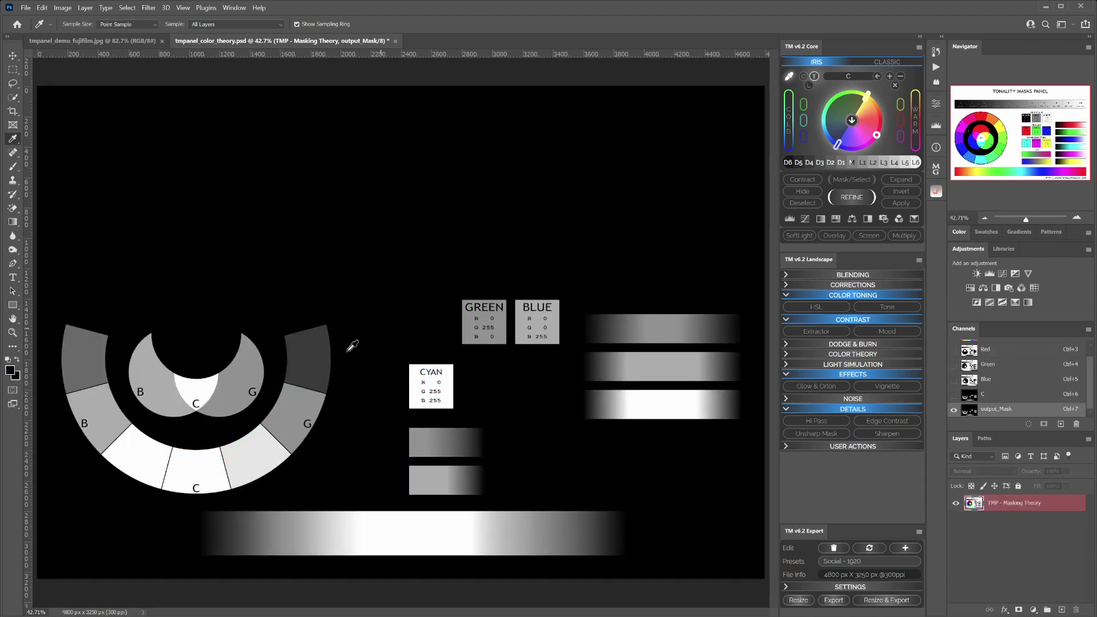
# - Preview the cold and warm masks in the picker's T mode, sampling the wheel's red segment for the warm mask, and close the previews
pyautogui.click(313, 357)
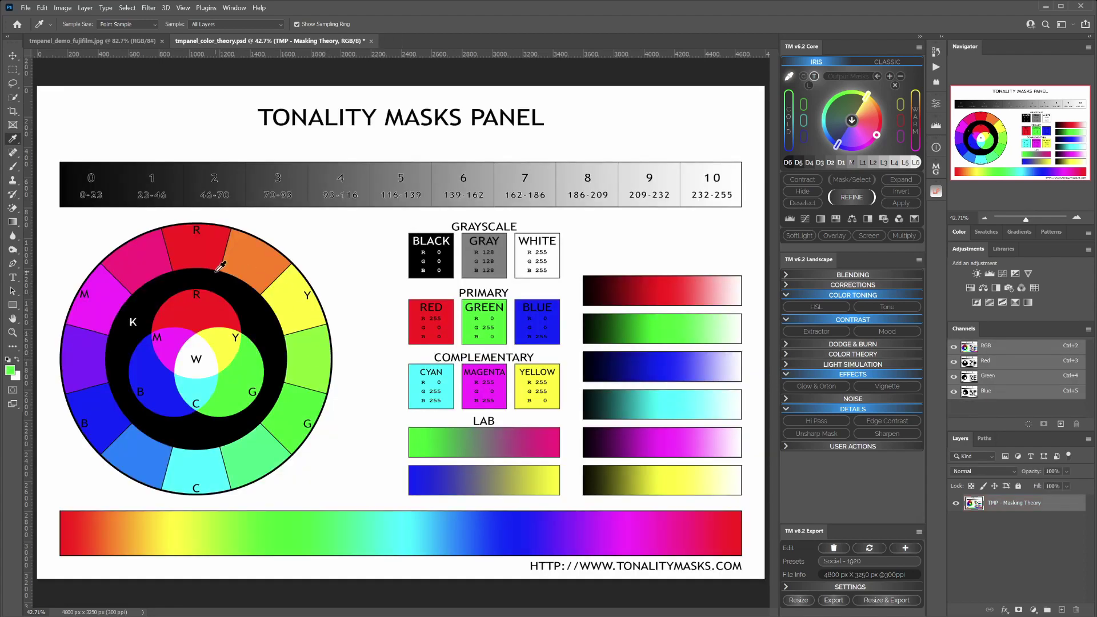
pyautogui.click(210, 252)
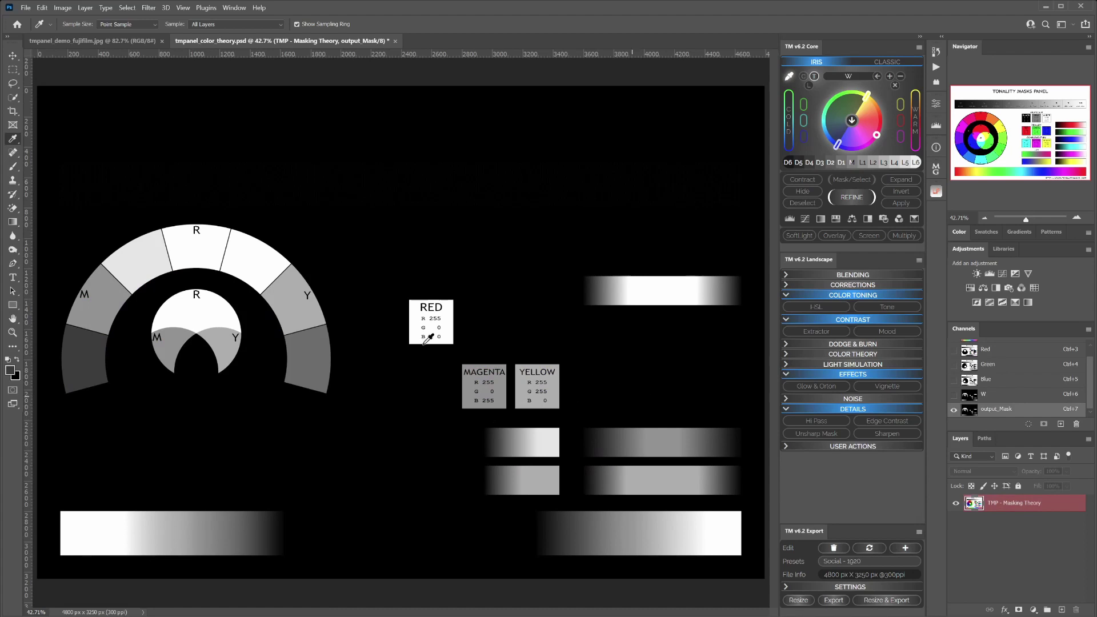
pyautogui.click(379, 289)
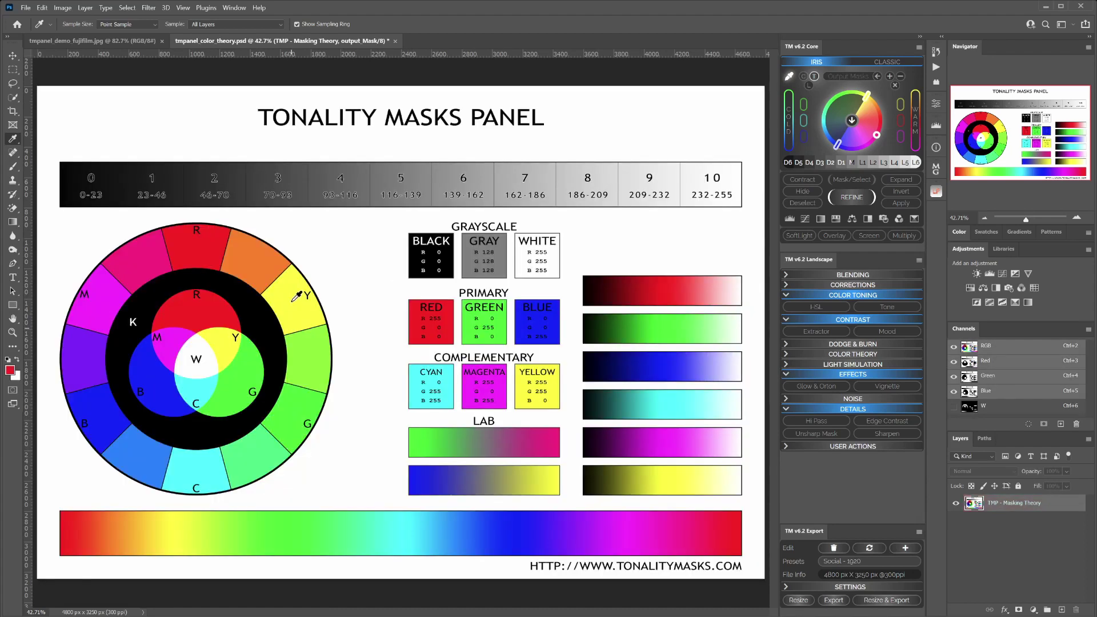
# - Sample zones 5 and 9 of the grayscale strip in the picker's L mode to preview luminosity masks, and turn the picker off
pyautogui.click(808, 85)
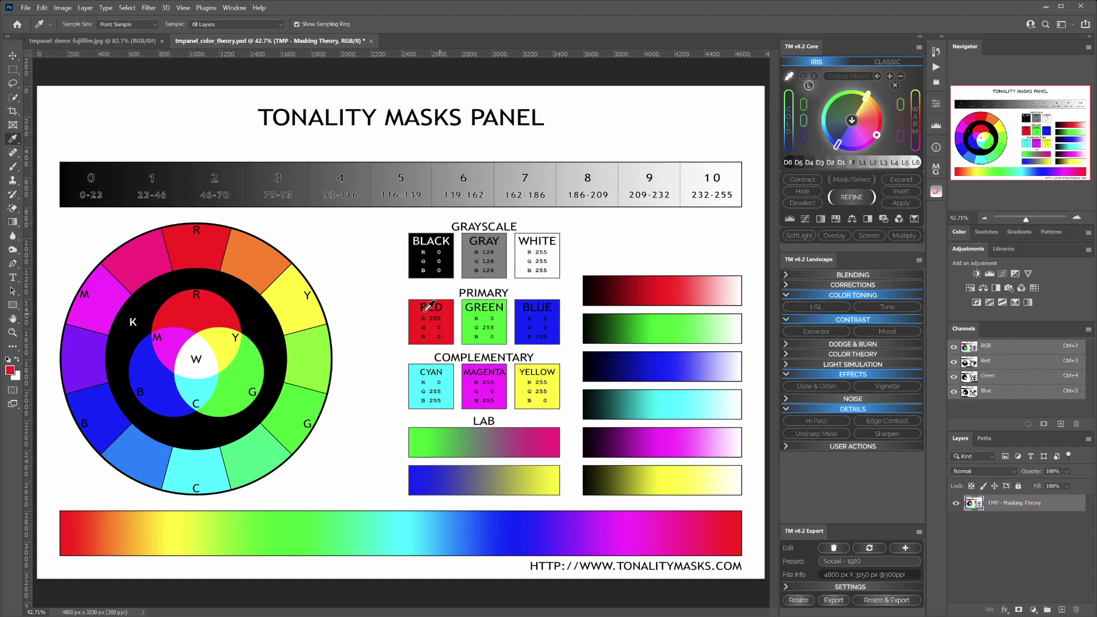
pyautogui.click(416, 176)
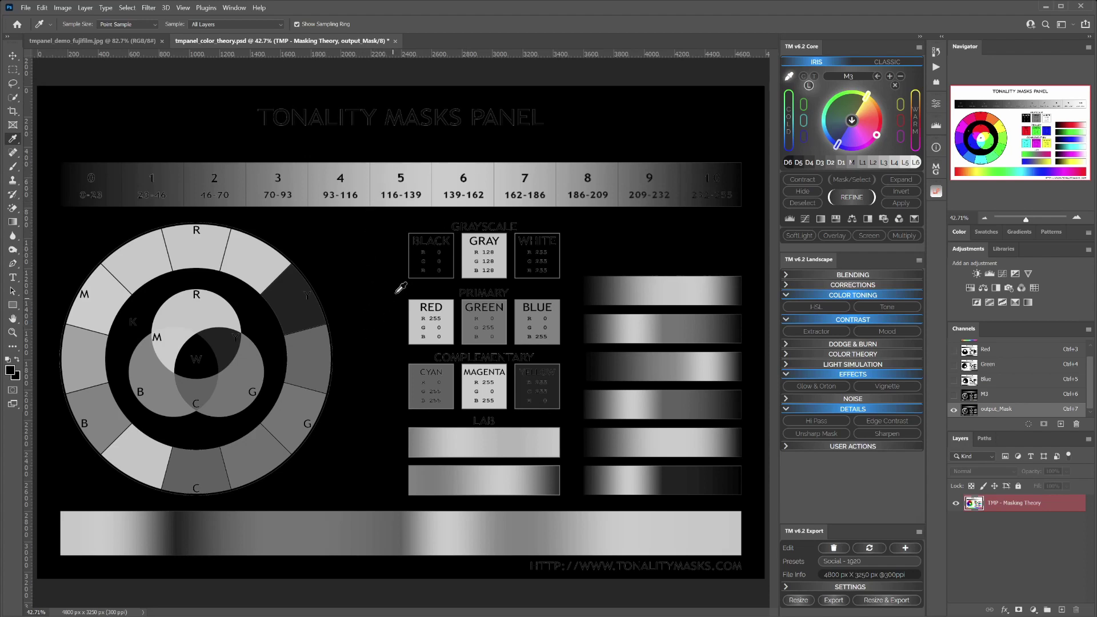
pyautogui.click(595, 236)
pyautogui.click(610, 224)
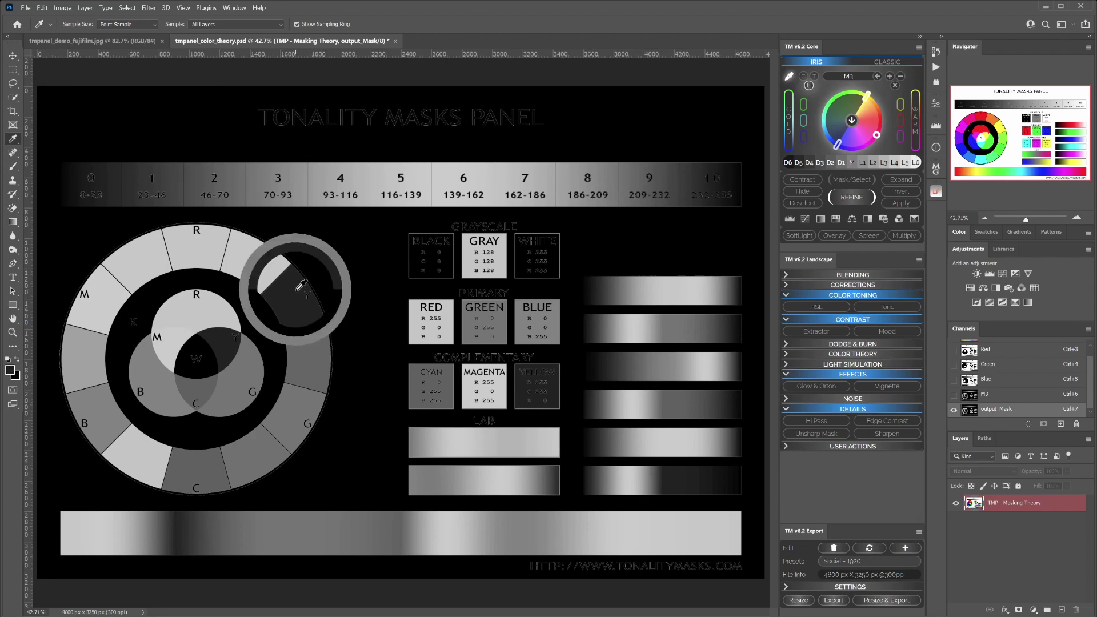
pyautogui.press('Escape')
pyautogui.click(646, 172)
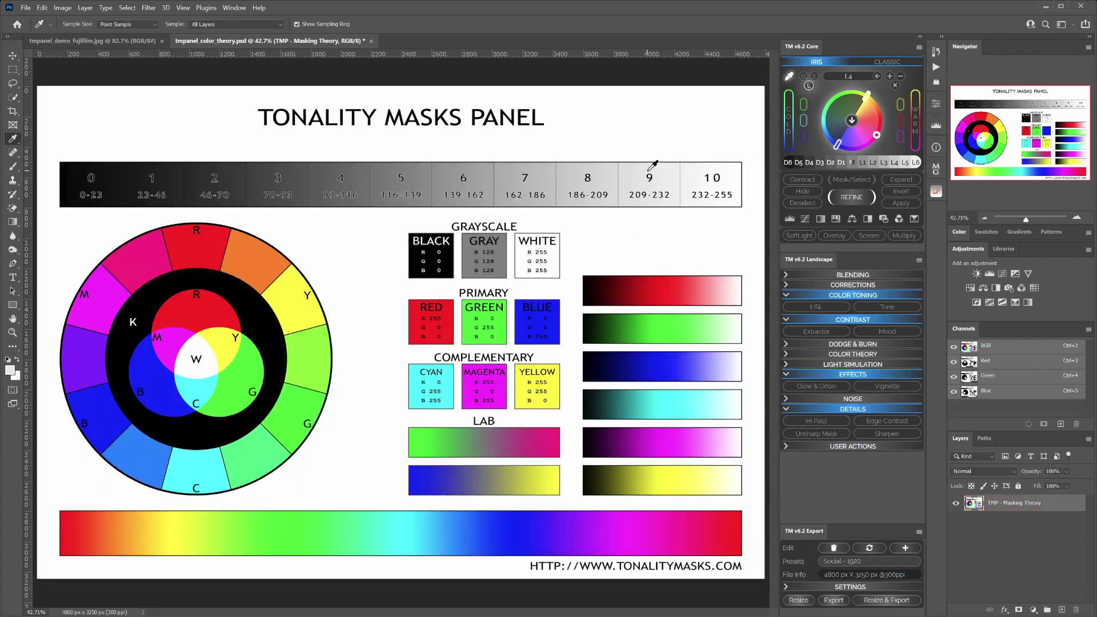
pyautogui.click(251, 257)
pyautogui.click(787, 78)
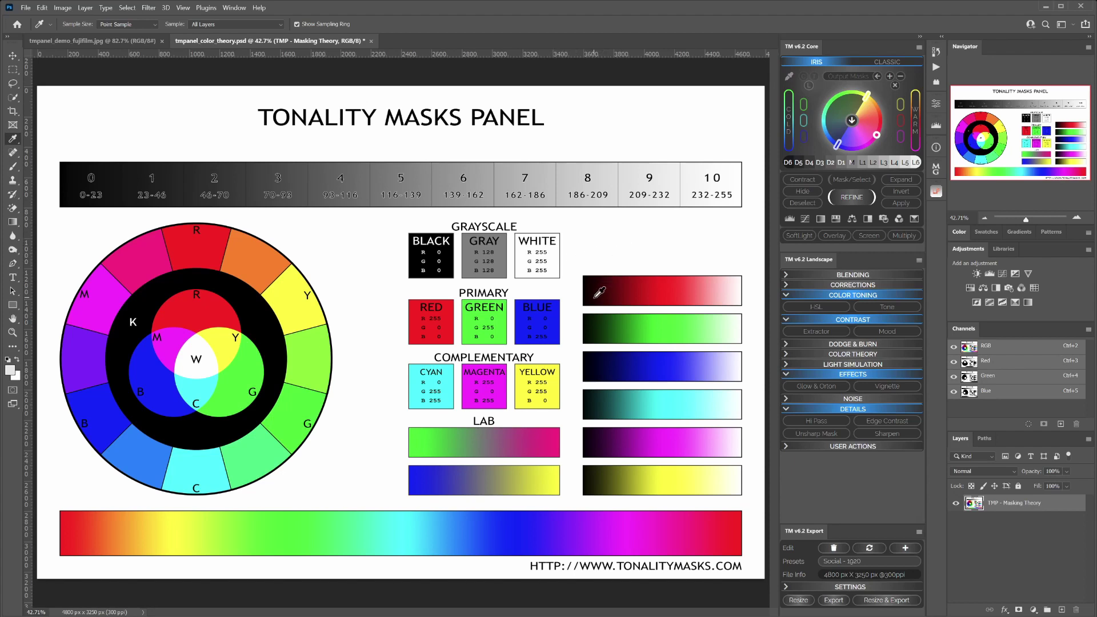
# - Preview the preset Cold, Warm, green, cyan, blue and yellow masks
pyautogui.click(789, 128)
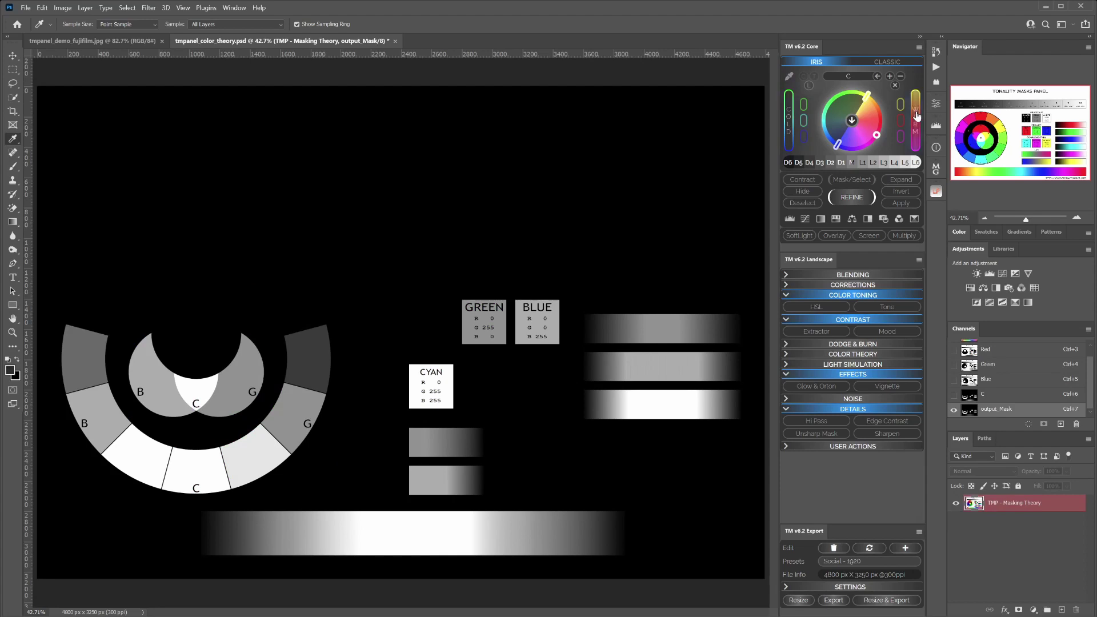
pyautogui.click(804, 106)
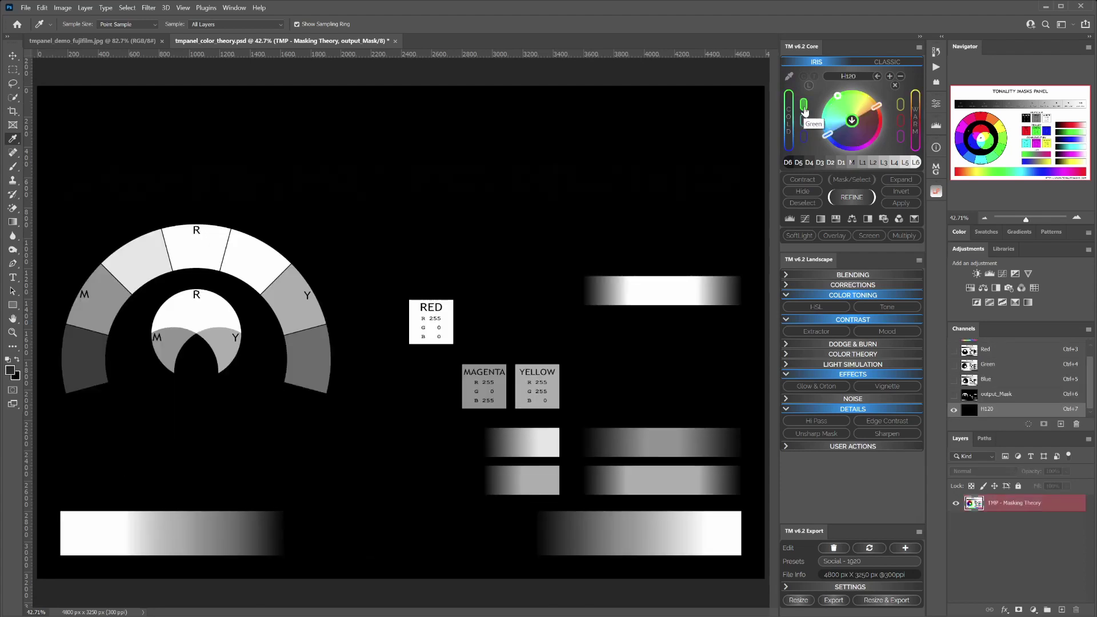
pyautogui.click(803, 120)
pyautogui.click(838, 148)
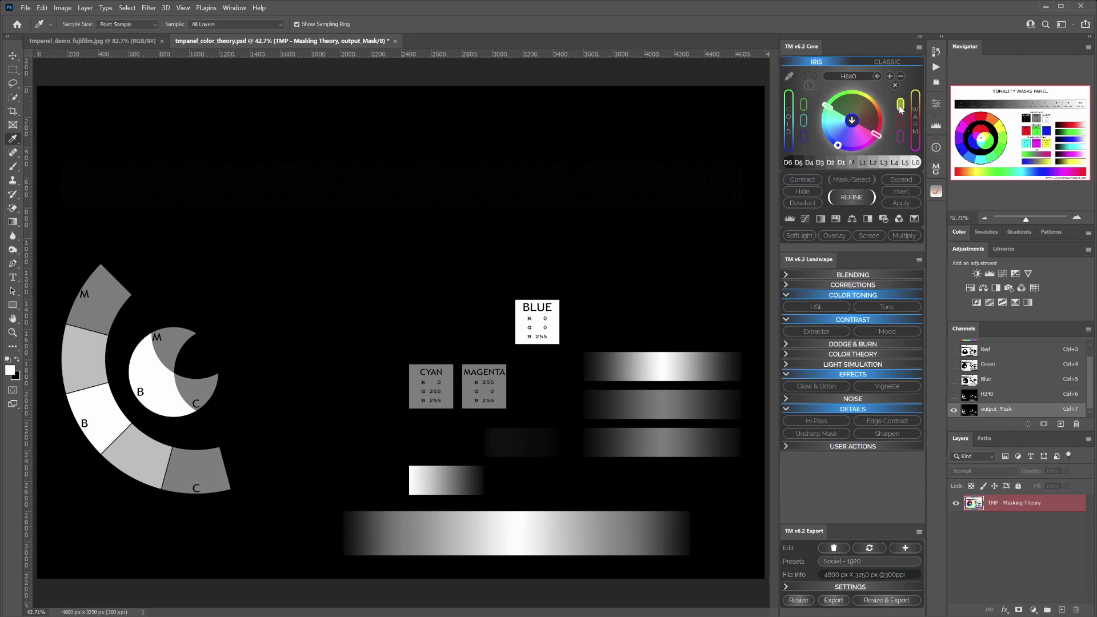
pyautogui.click(852, 120)
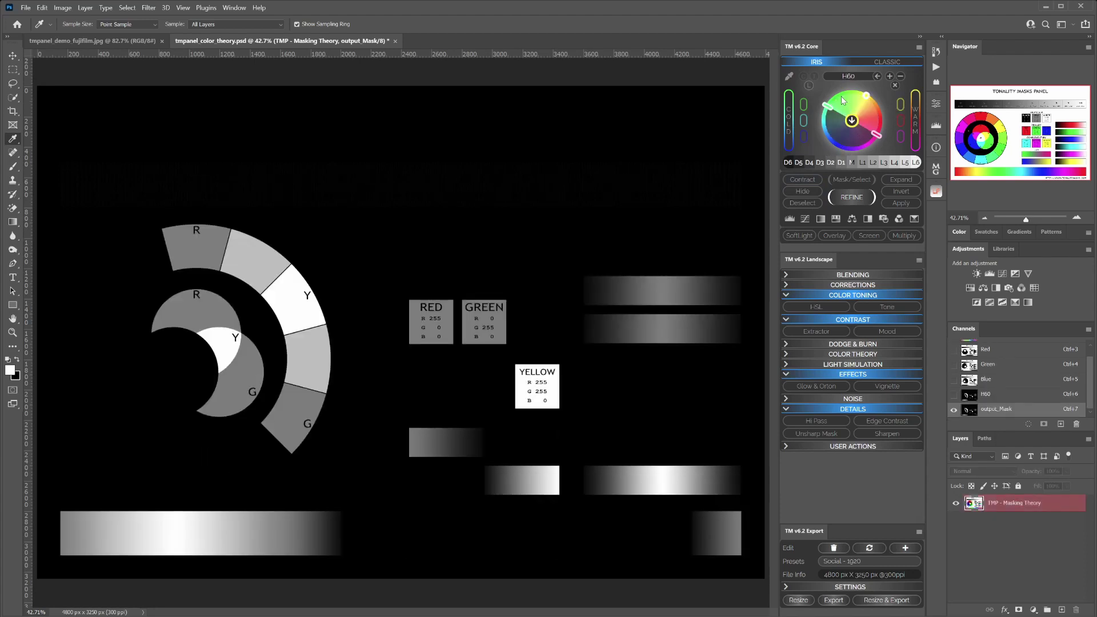
# - Create a green hue mask at hue 126 on the color wheel, trying a narrower hue range and restoring the wide one
pyautogui.click(840, 96)
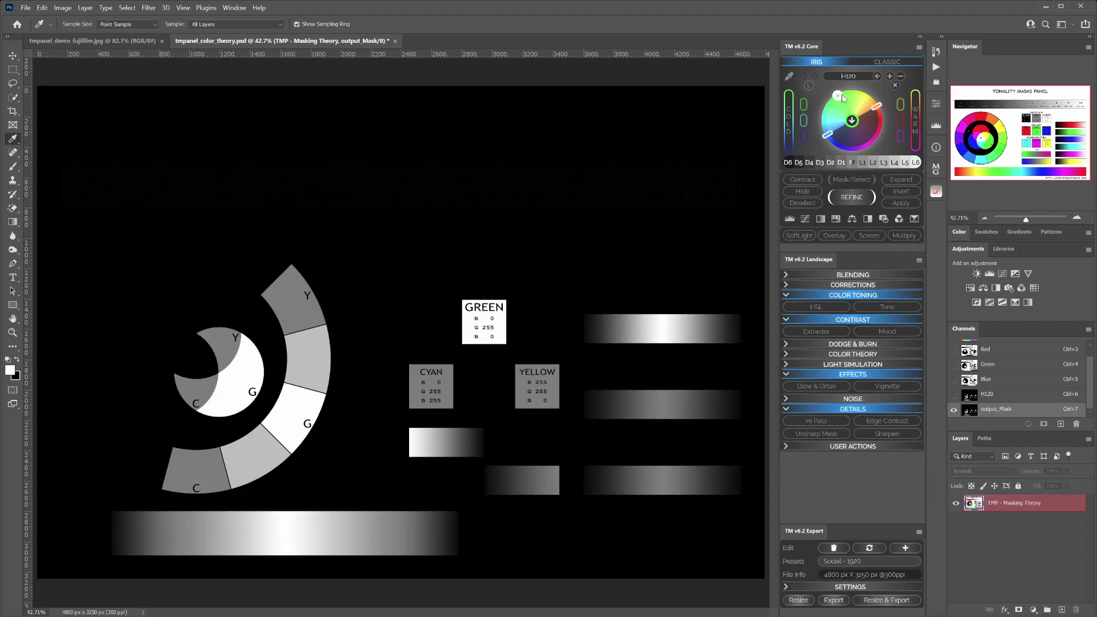
pyautogui.click(826, 131)
pyautogui.click(837, 101)
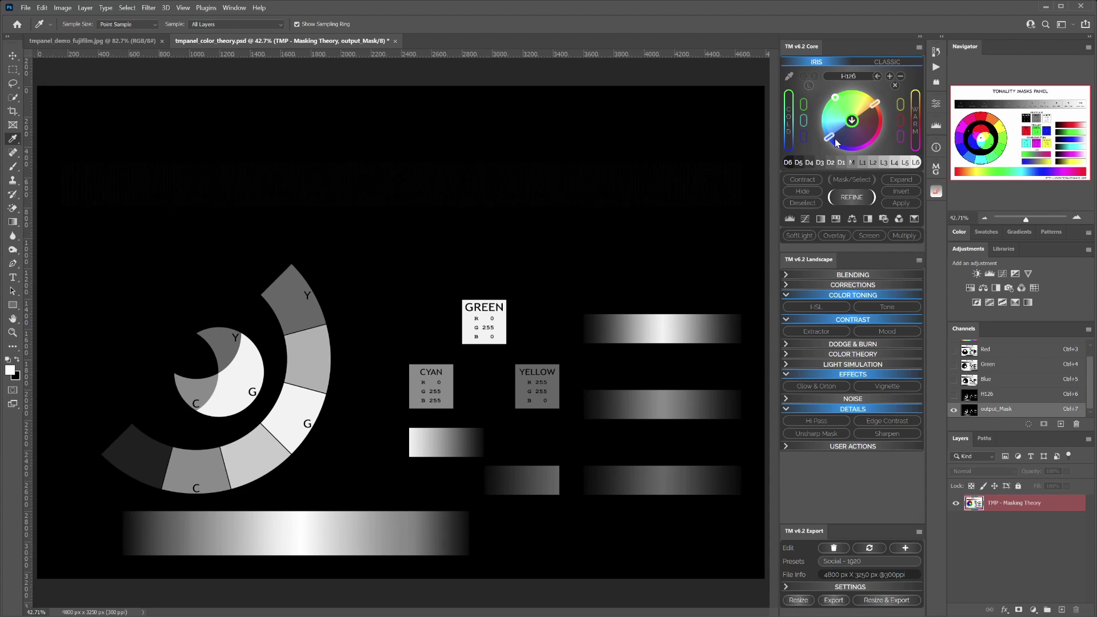
pyautogui.moveTo(827, 137); pyautogui.dragTo(826, 111)
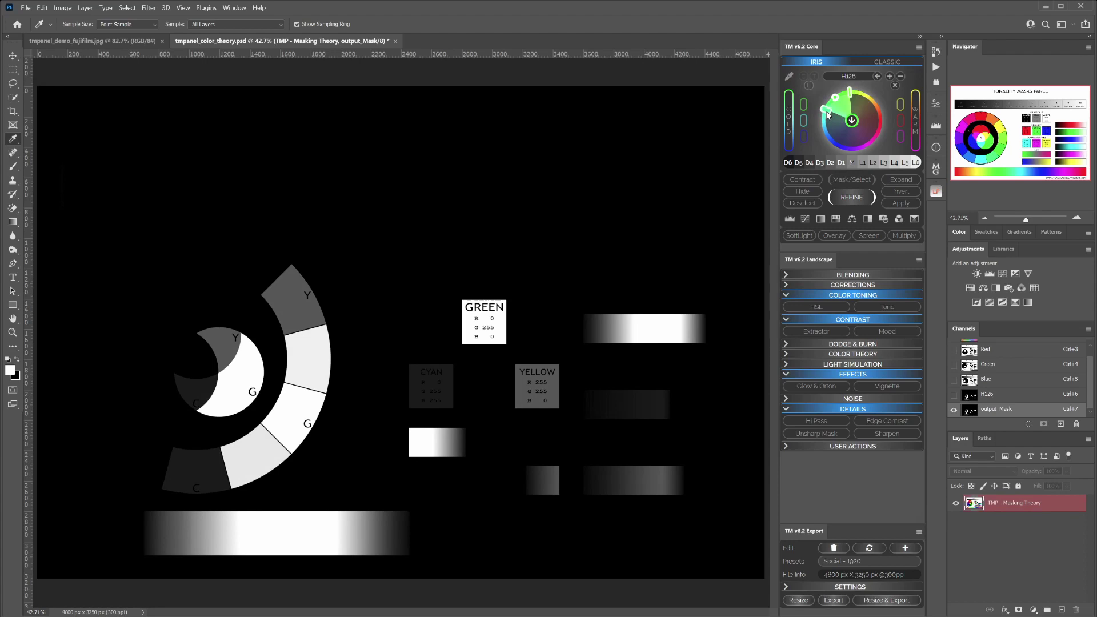
pyautogui.moveTo(826, 111); pyautogui.dragTo(840, 145)
# - Preview the L1 and M3 luminosity masks and deselect the mask
pyautogui.click(819, 164)
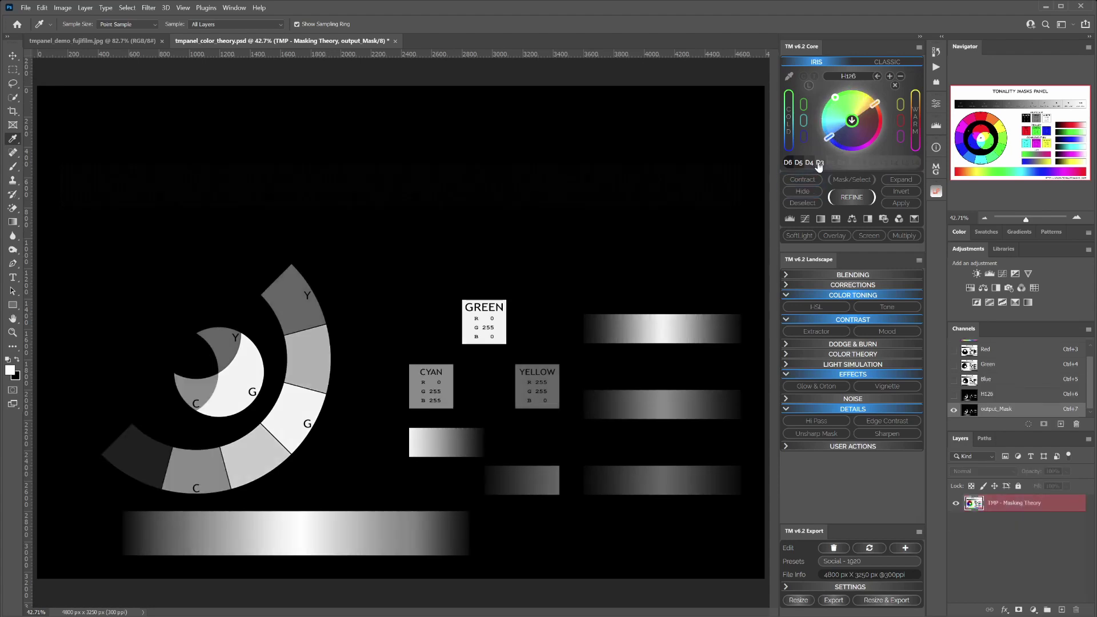
pyautogui.click(861, 163)
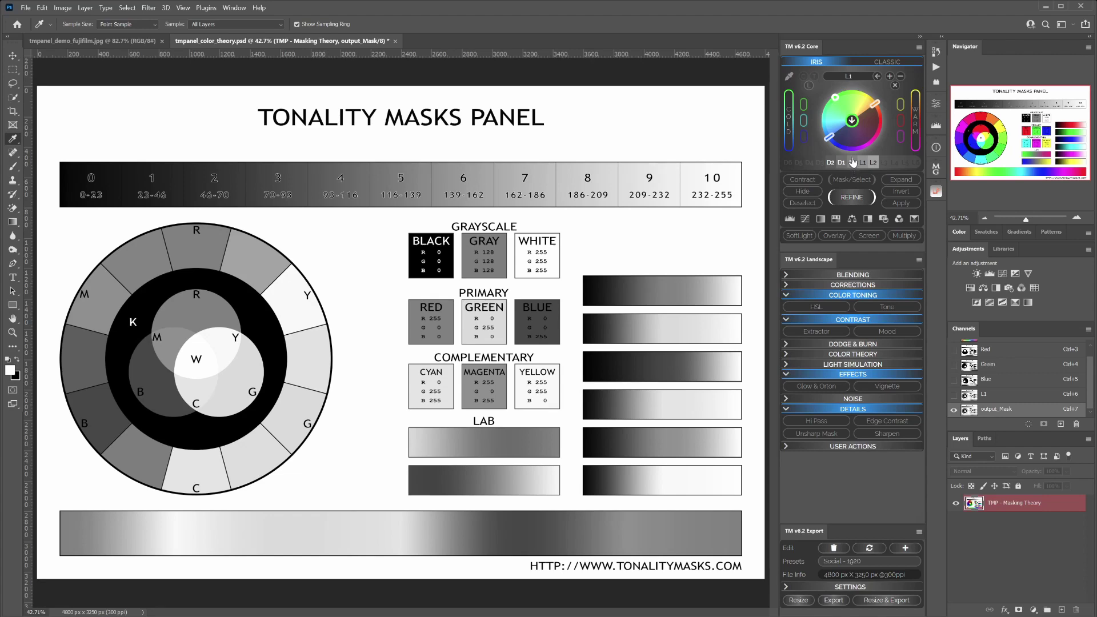
pyautogui.click(851, 162)
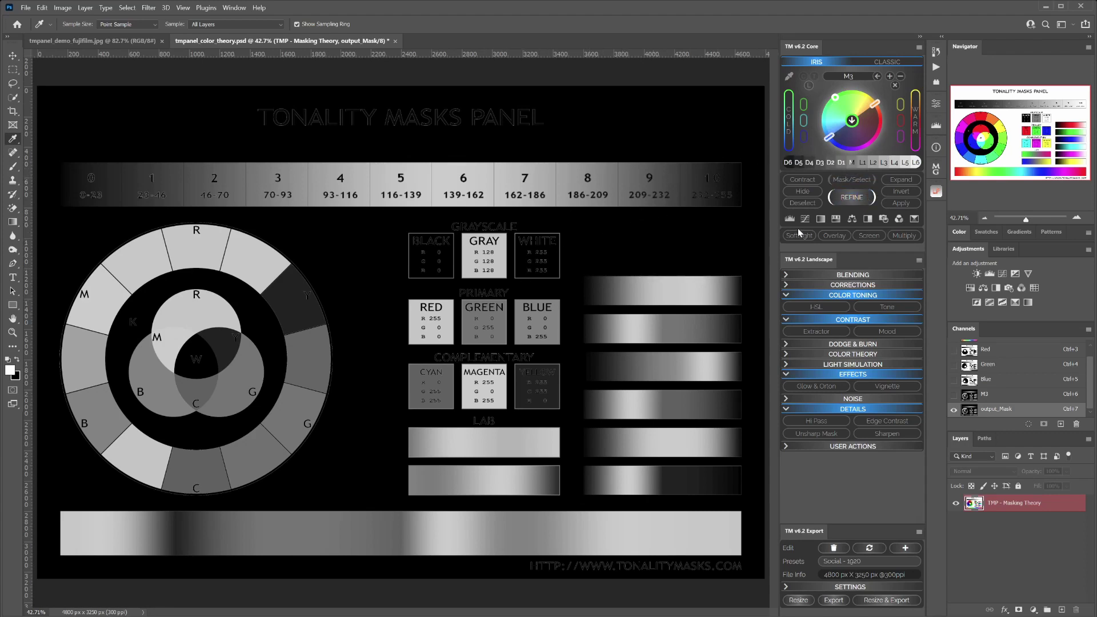
pyautogui.click(803, 202)
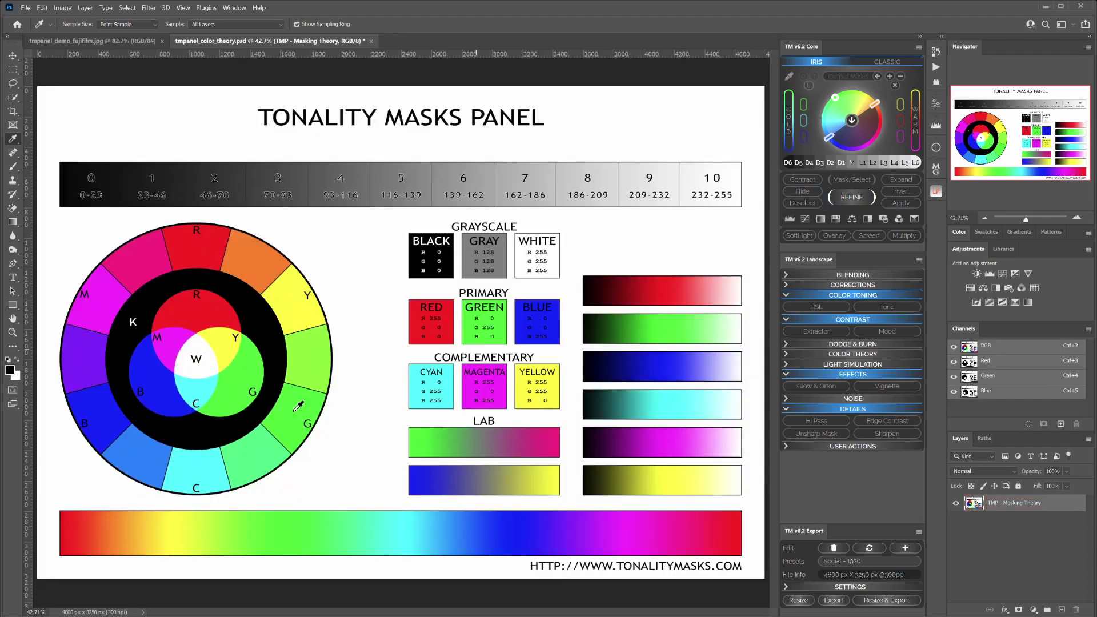
# - Generate the hue 126 mask again and refine it with Curves, setting the black input to 22 and the white input to 174
pyautogui.click(835, 102)
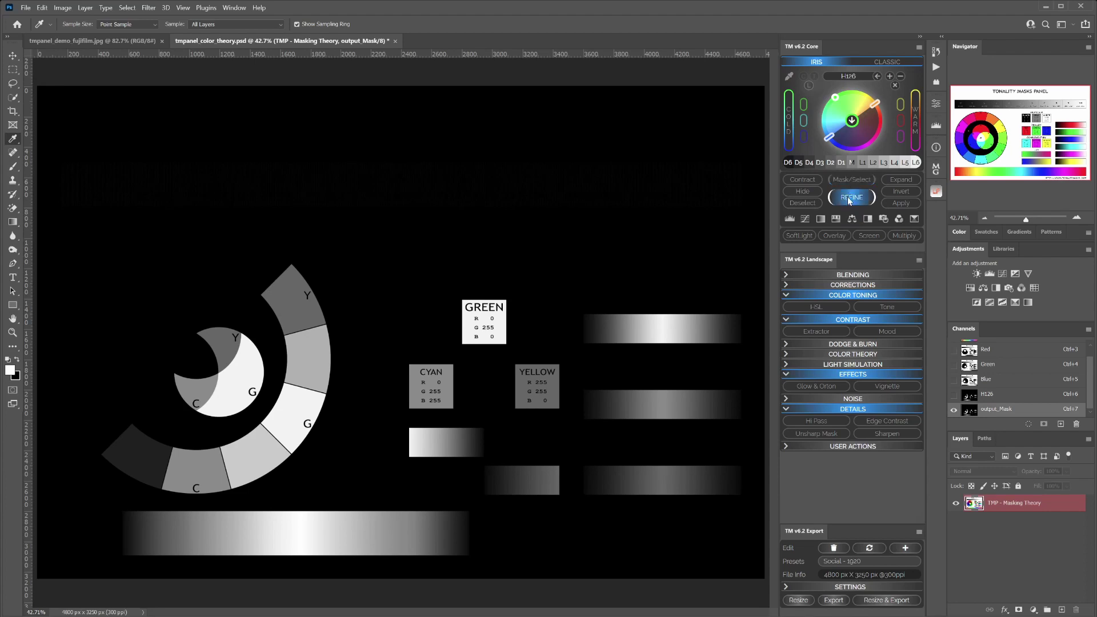
pyautogui.click(849, 198)
pyautogui.moveTo(950, 272); pyautogui.dragTo(904, 271)
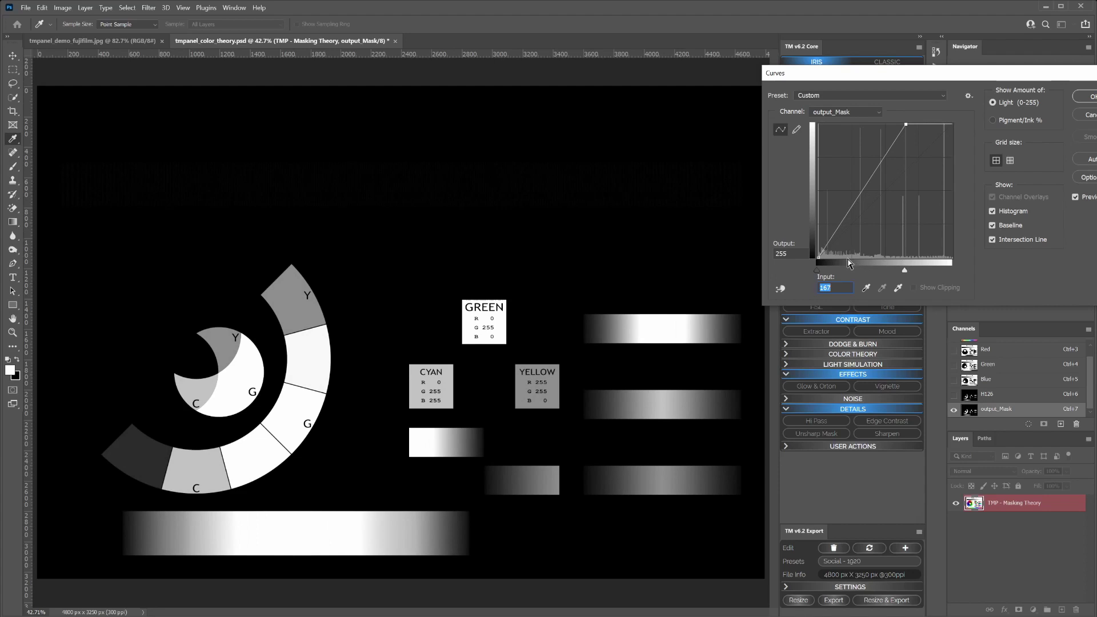
pyautogui.moveTo(815, 272)
pyautogui.mouseDown()
pyautogui.moveTo(859, 273)
pyautogui.moveTo(829, 267)
pyautogui.mouseUp()
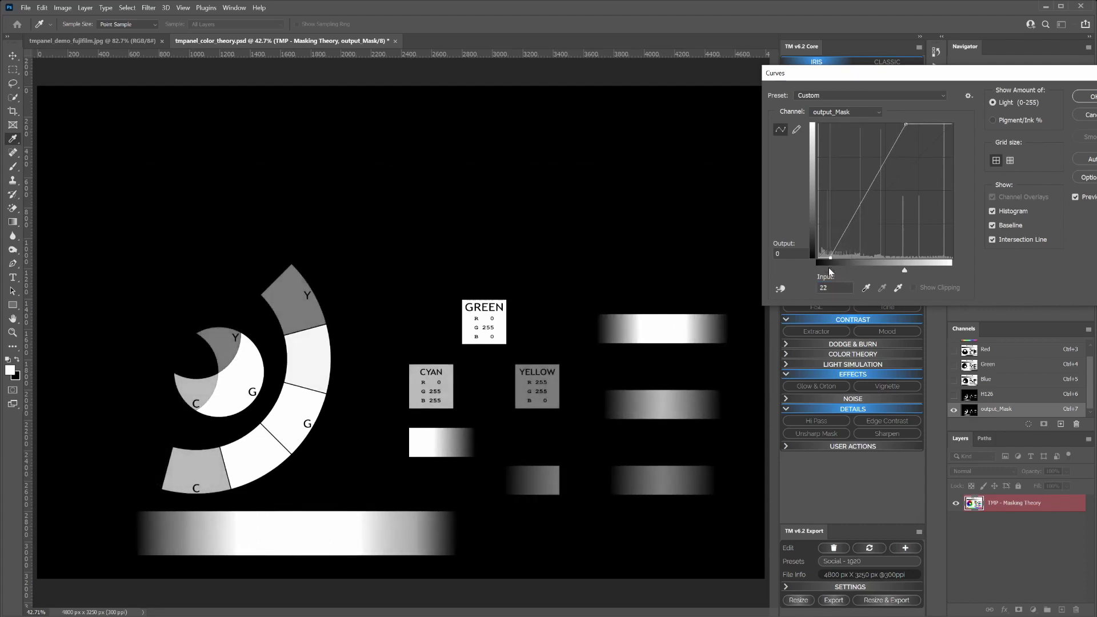
pyautogui.moveTo(906, 268)
pyautogui.mouseDown()
pyautogui.moveTo(955, 269)
pyautogui.moveTo(898, 272)
pyautogui.moveTo(985, 271)
pyautogui.moveTo(908, 268)
pyautogui.mouseUp()
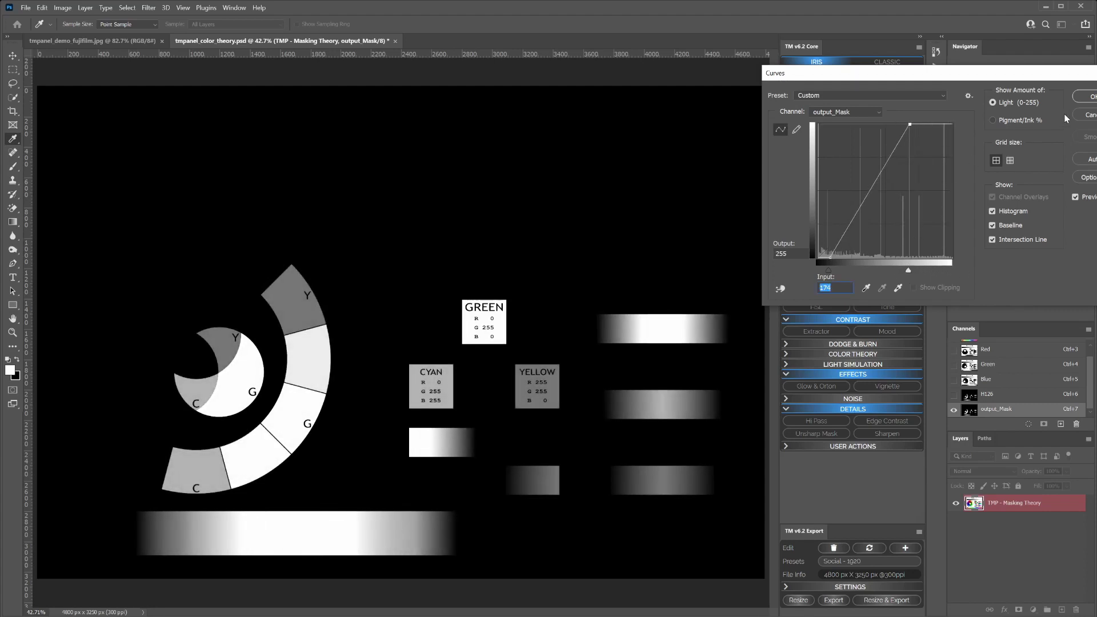
pyautogui.click(1089, 96)
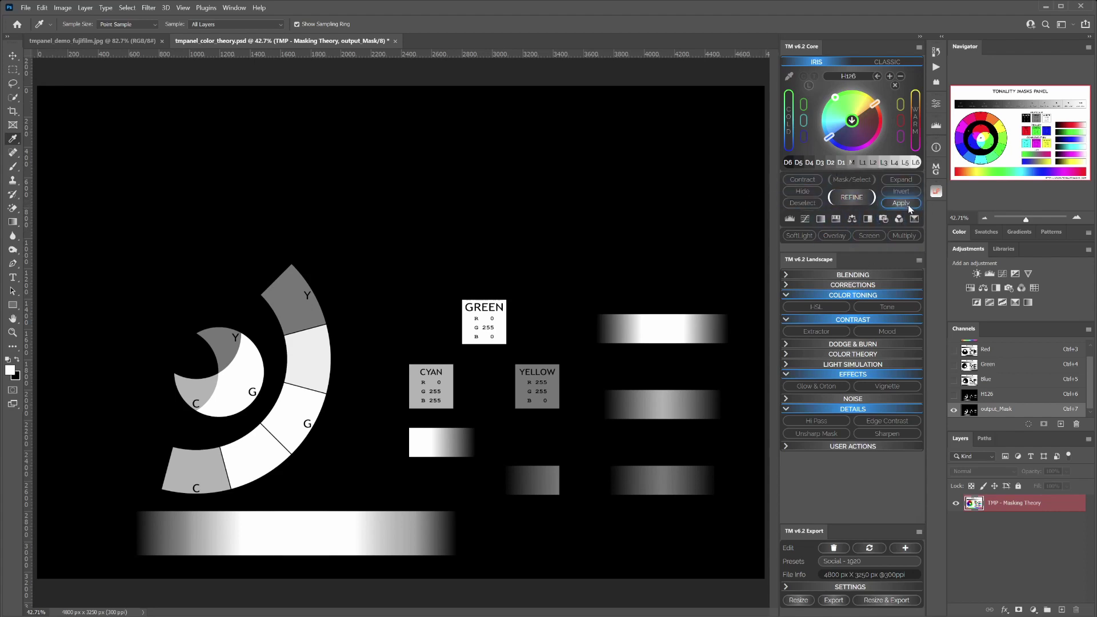
# - Add a Curves adjustment layer using the refined mask and shape a steep S-curve with an upper point at input 152, output 187
pyautogui.click(806, 220)
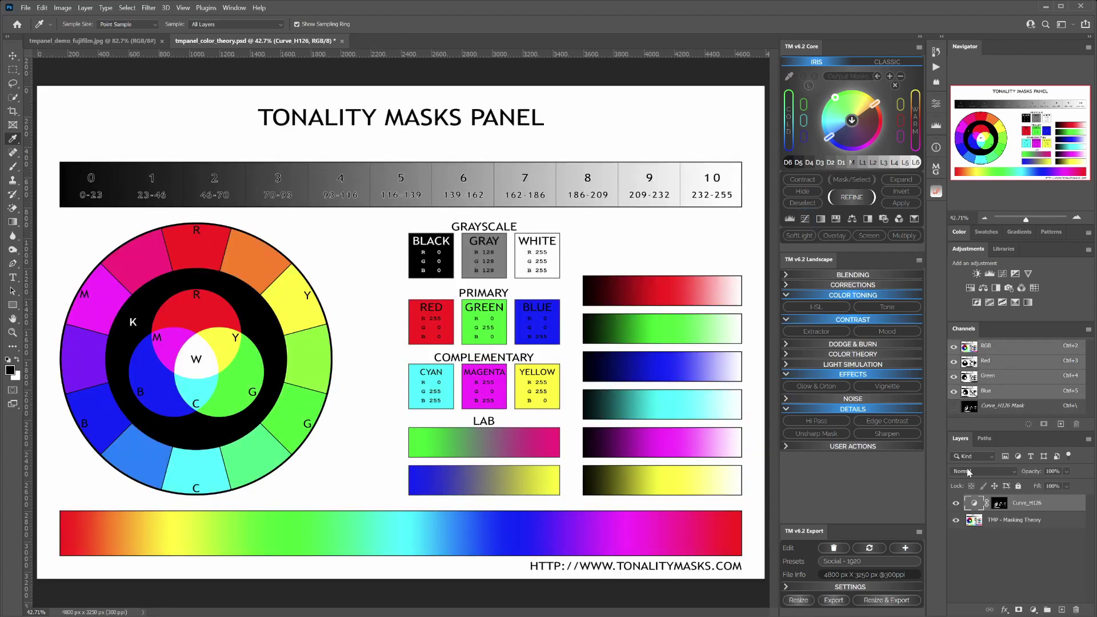
pyautogui.doubleClick(973, 504)
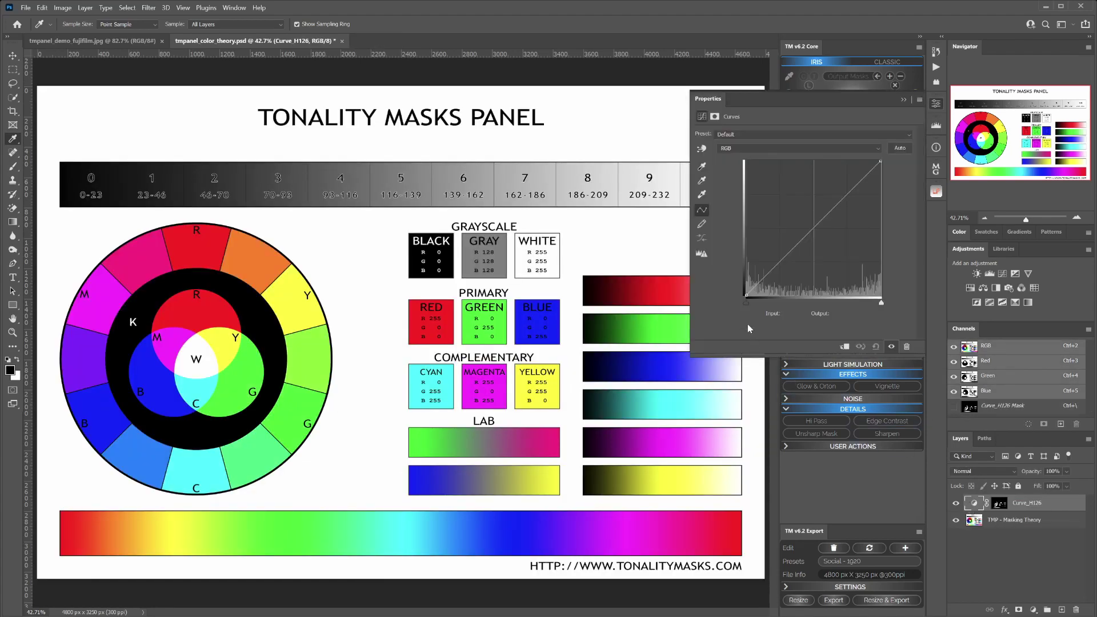
pyautogui.moveTo(774, 264); pyautogui.dragTo(796, 273)
pyautogui.moveTo(848, 212); pyautogui.dragTo(826, 195)
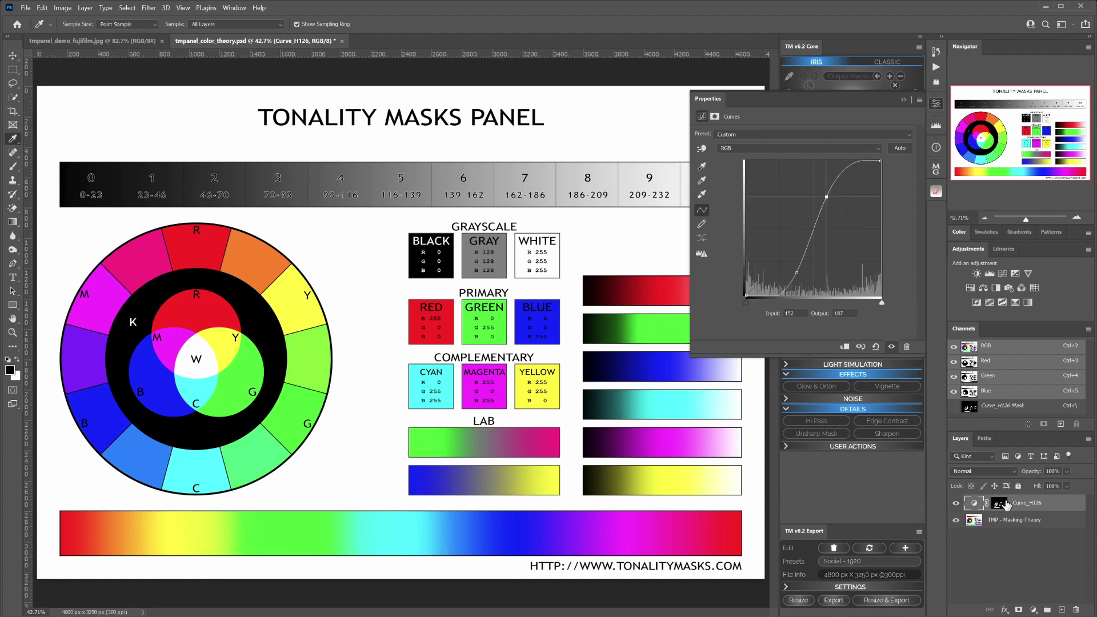
# - View the Curve_H126 layer mask on its own, close the adjustment properties and return to the image view
pyautogui.keyDown('alt'); pyautogui.click(1005, 504); pyautogui.keyUp('alt')
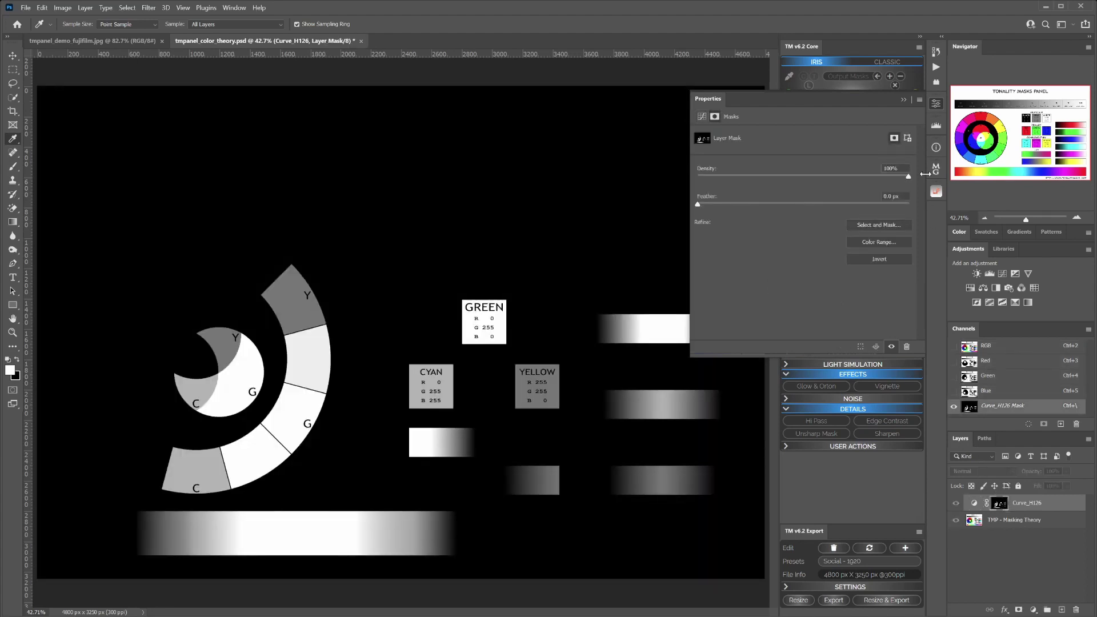
pyautogui.click(936, 105)
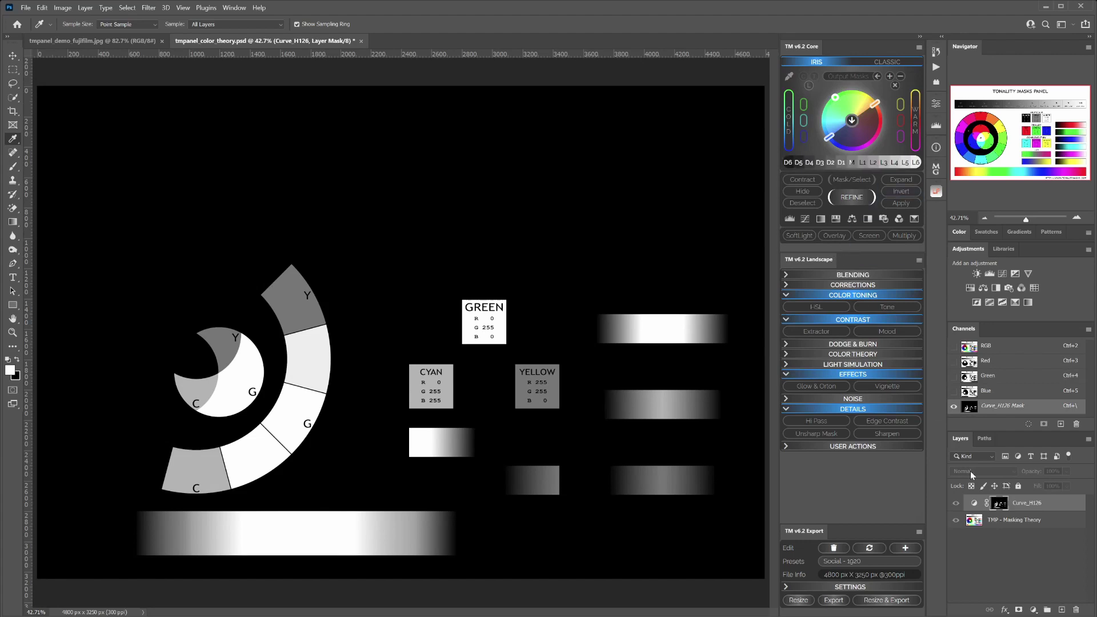
pyautogui.click(974, 502)
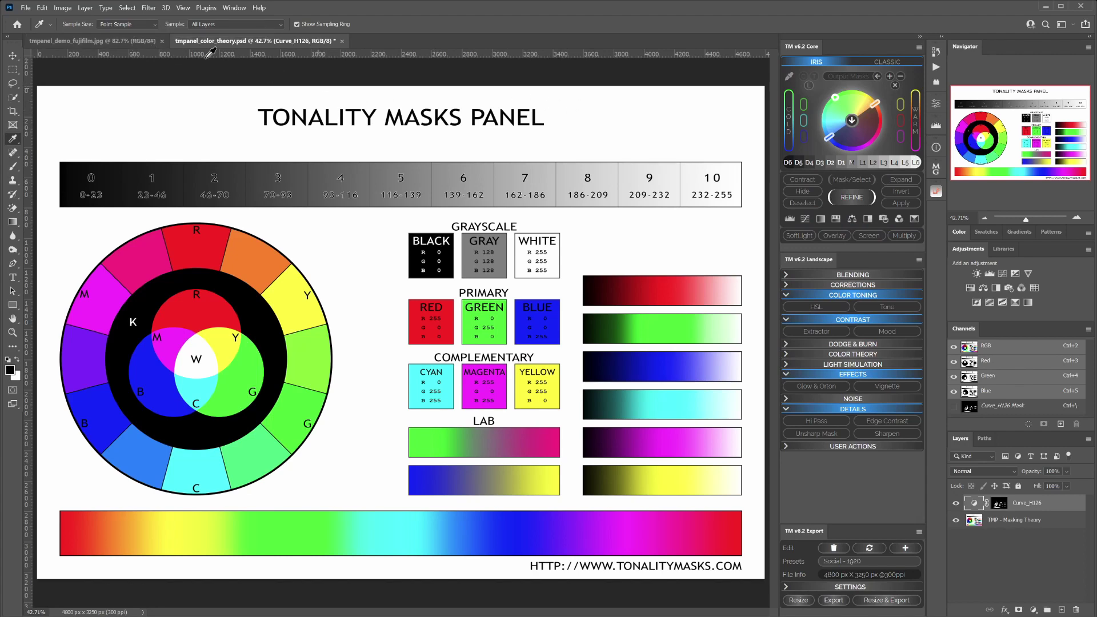
# - Switch to tmpanel_demo_fujifilm.jpg and preview the cold color mask on the landscape photo with the tree
pyautogui.click(109, 41)
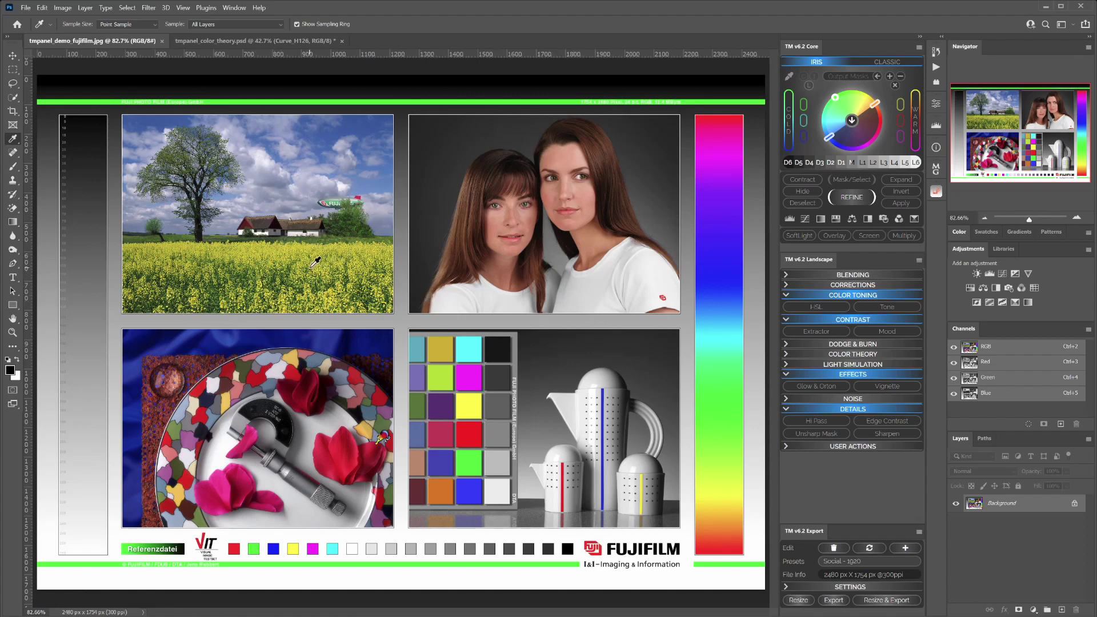
pyautogui.scroll(6, 288, 250)
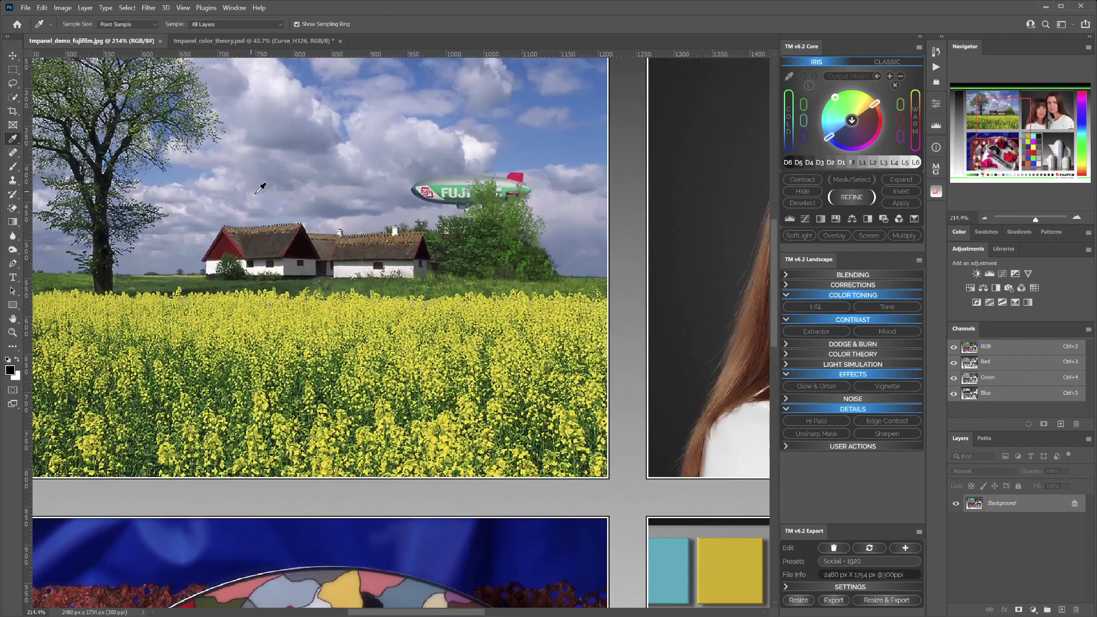
pyautogui.moveTo(252, 190); pyautogui.dragTo(424, 291)
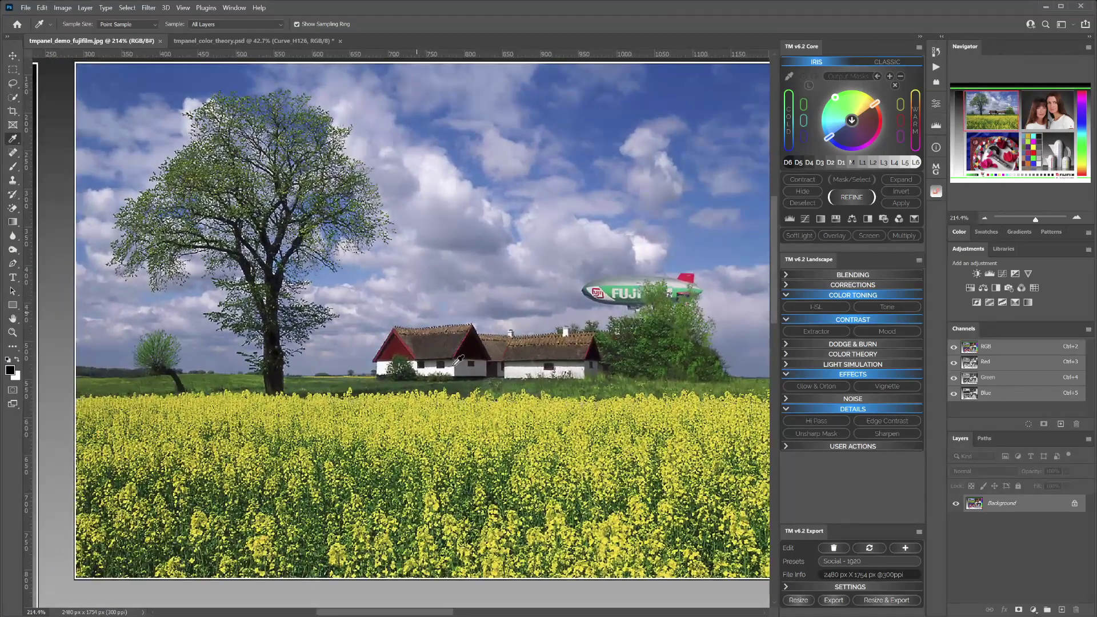
pyautogui.moveTo(485, 291); pyautogui.dragTo(466, 305)
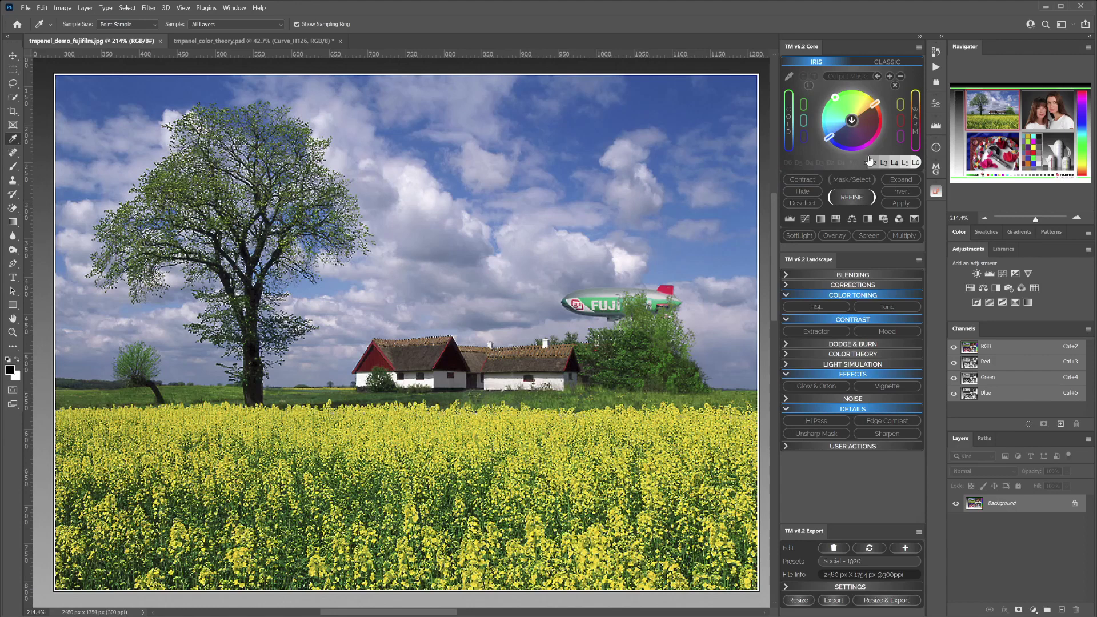
pyautogui.click(789, 126)
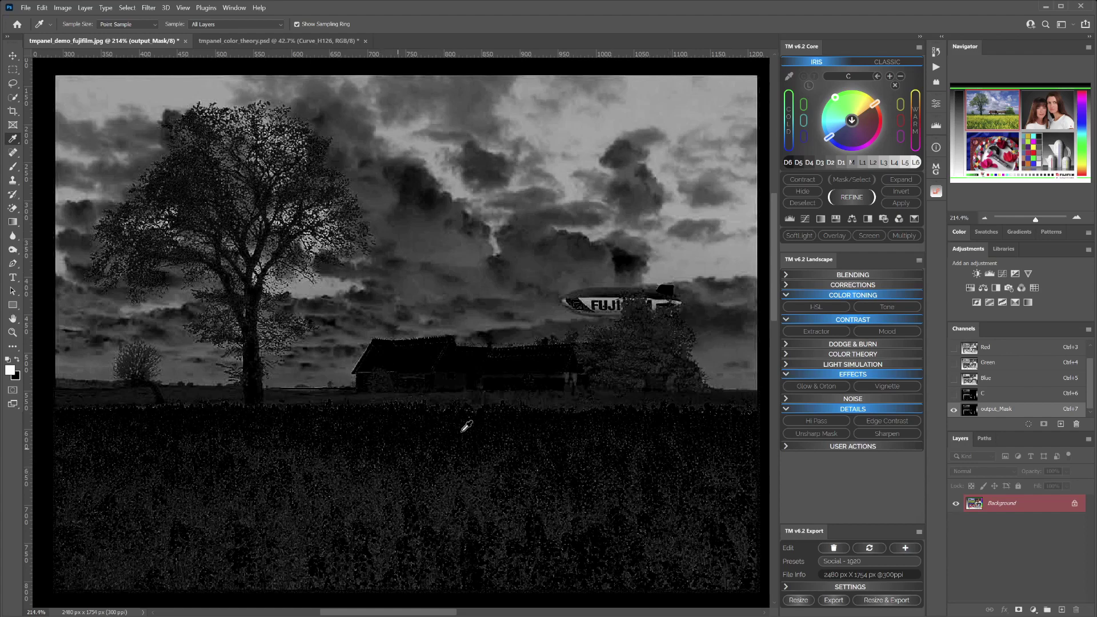
# - Preview the blue, cyan, red and magenta hue masks on the landscape photo one after another
pyautogui.click(805, 139)
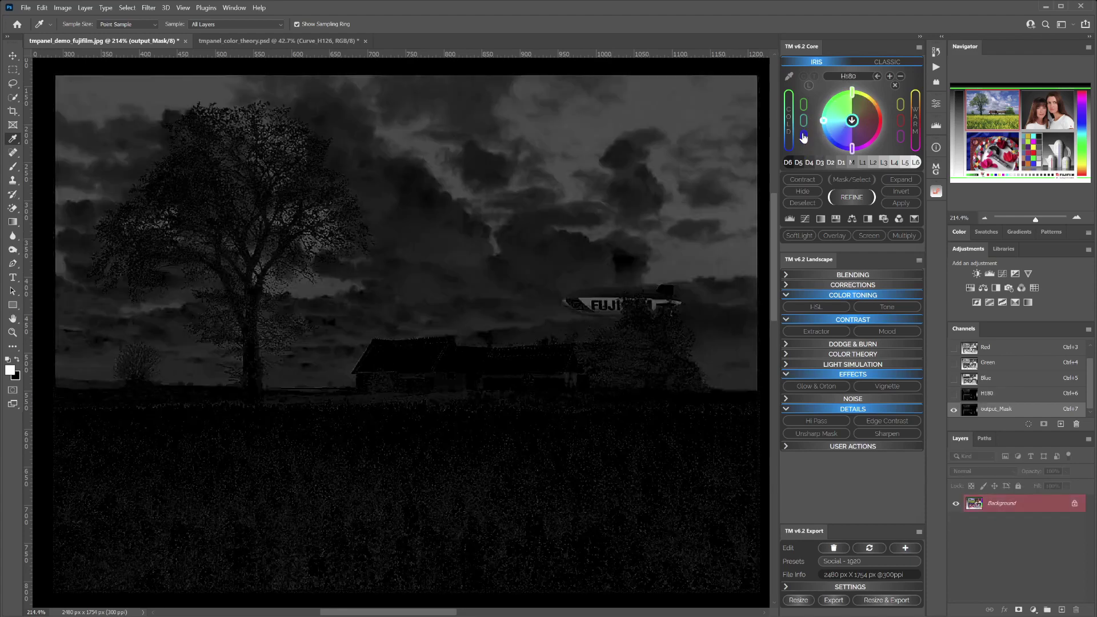
pyautogui.click(803, 137)
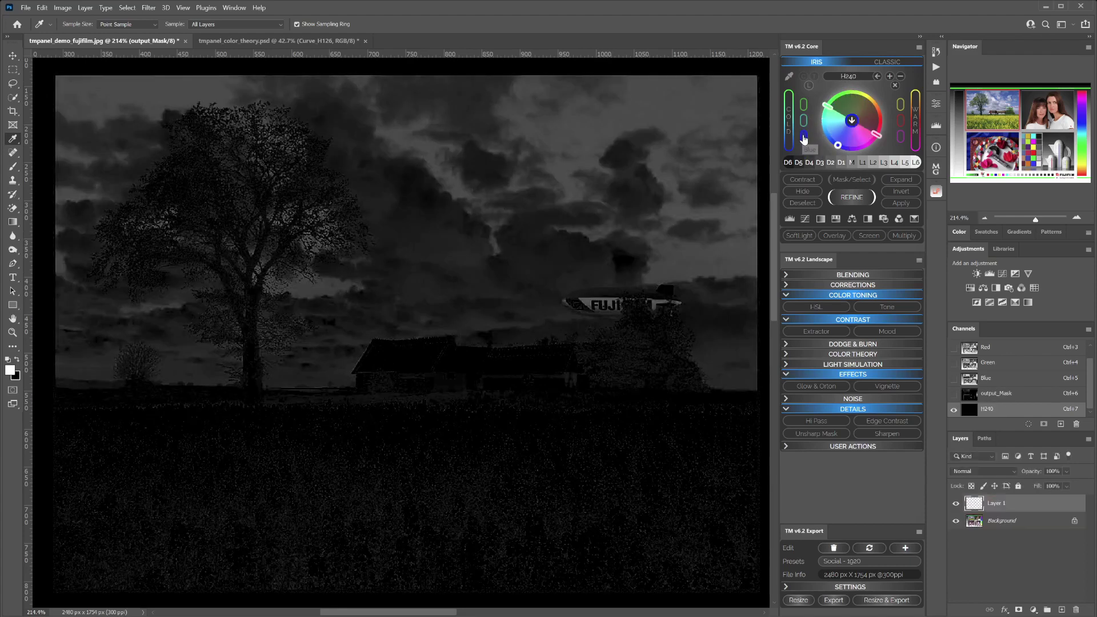
pyautogui.click(805, 135)
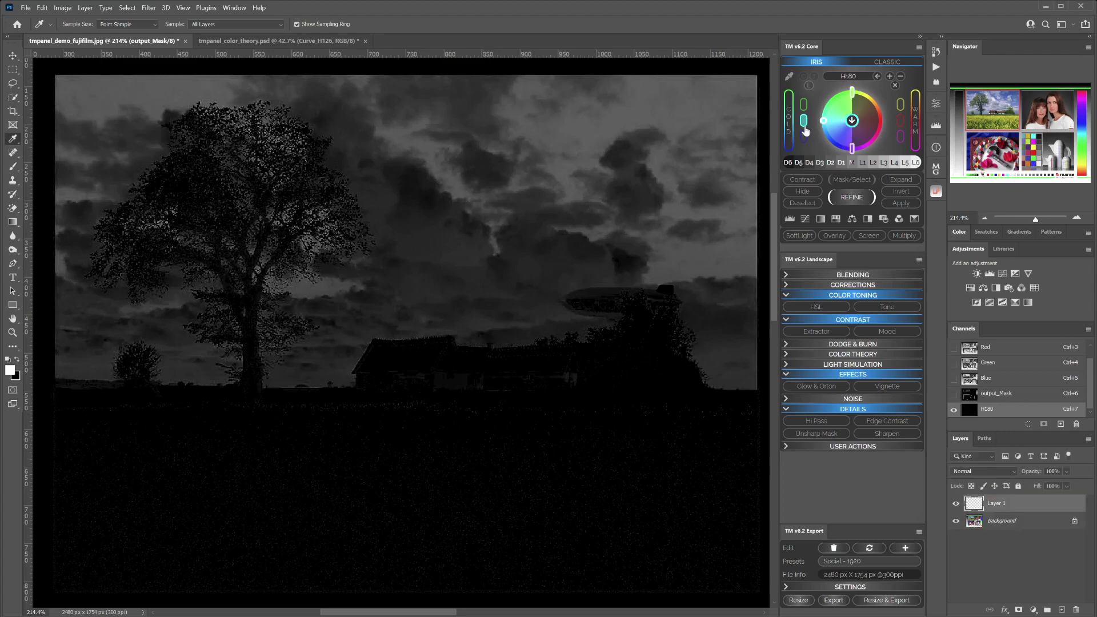
pyautogui.click(804, 137)
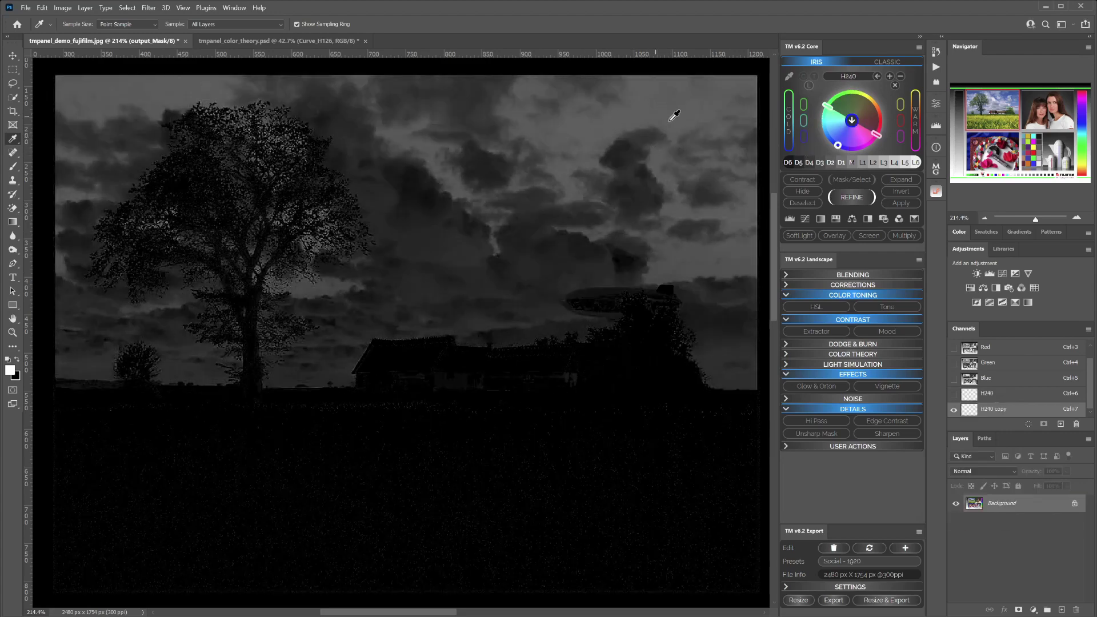
pyautogui.click(804, 123)
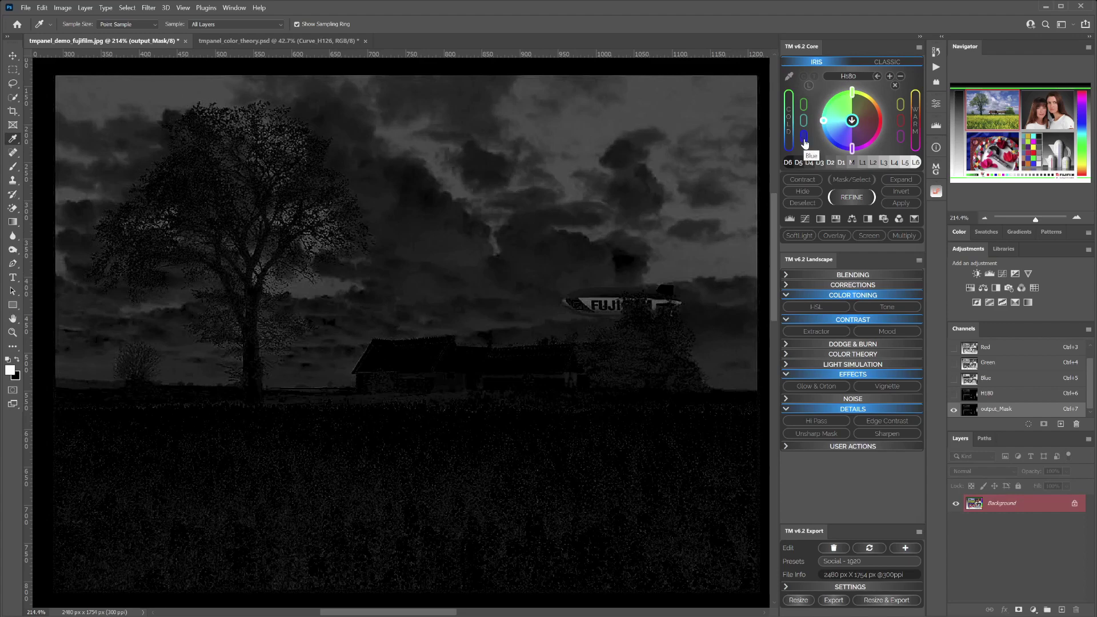
pyautogui.click(898, 121)
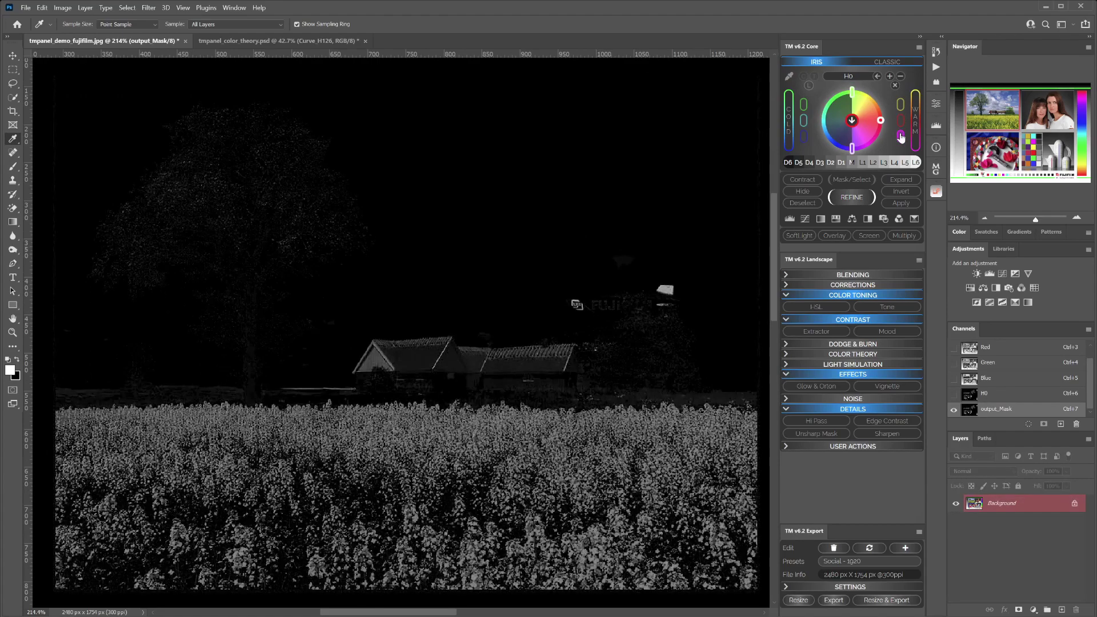
pyautogui.click(901, 137)
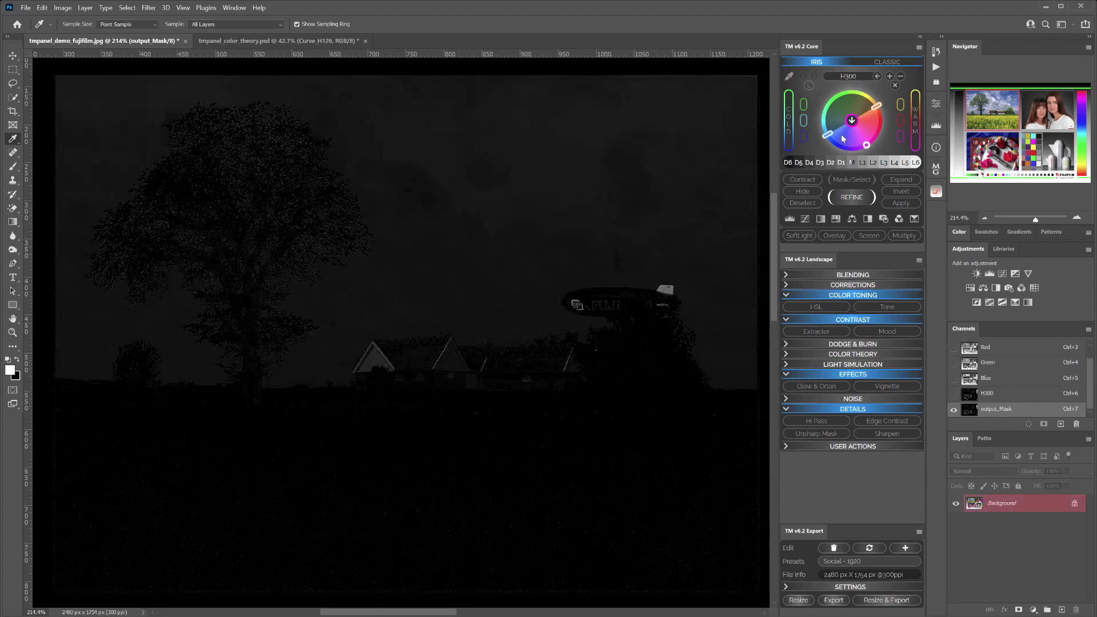
# - Create a blue H240 mask and add the cyan H180 mask to it
pyautogui.click(806, 138)
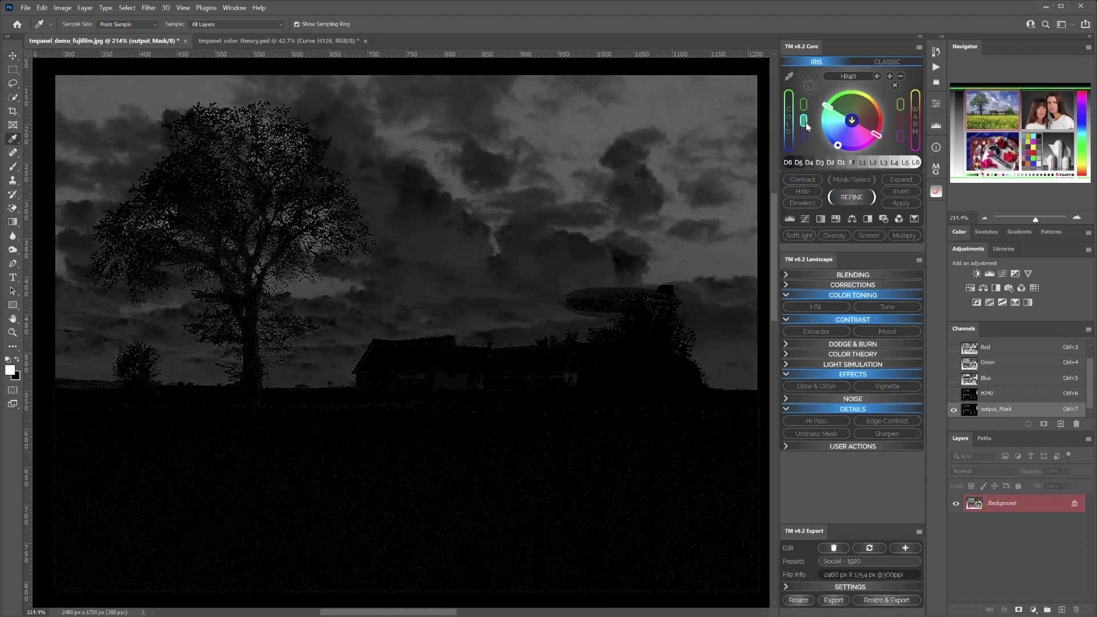
pyautogui.click(888, 77)
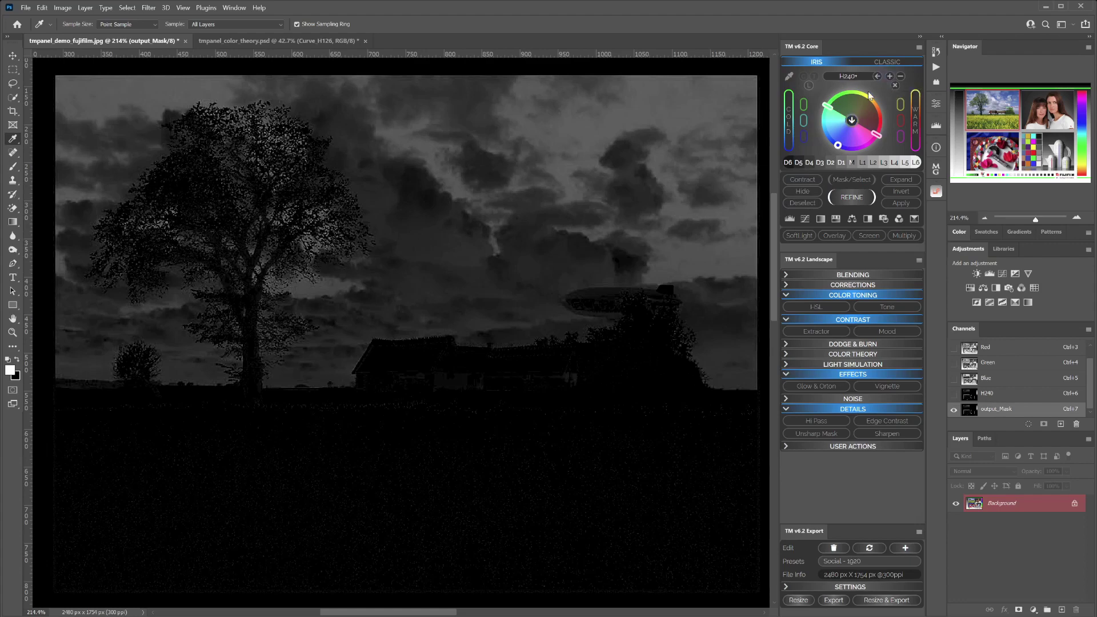
pyautogui.click(805, 125)
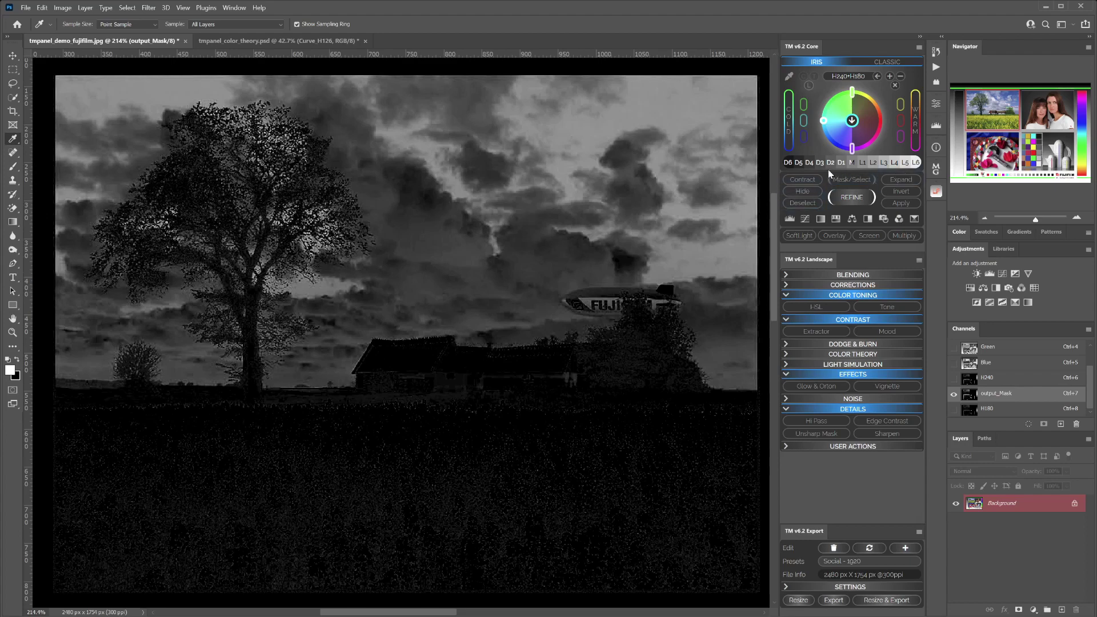
# - Refine the combined H240+H180 mask with Curves, setting the black input to 47 and the white input to 160
pyautogui.click(857, 196)
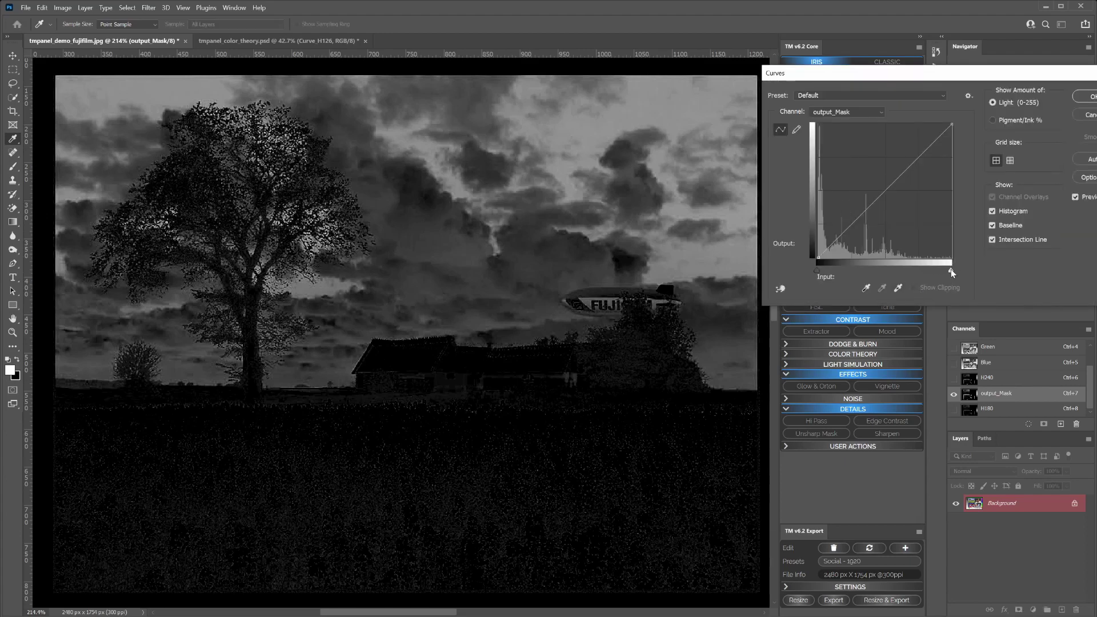
pyautogui.moveTo(950, 274); pyautogui.dragTo(918, 265)
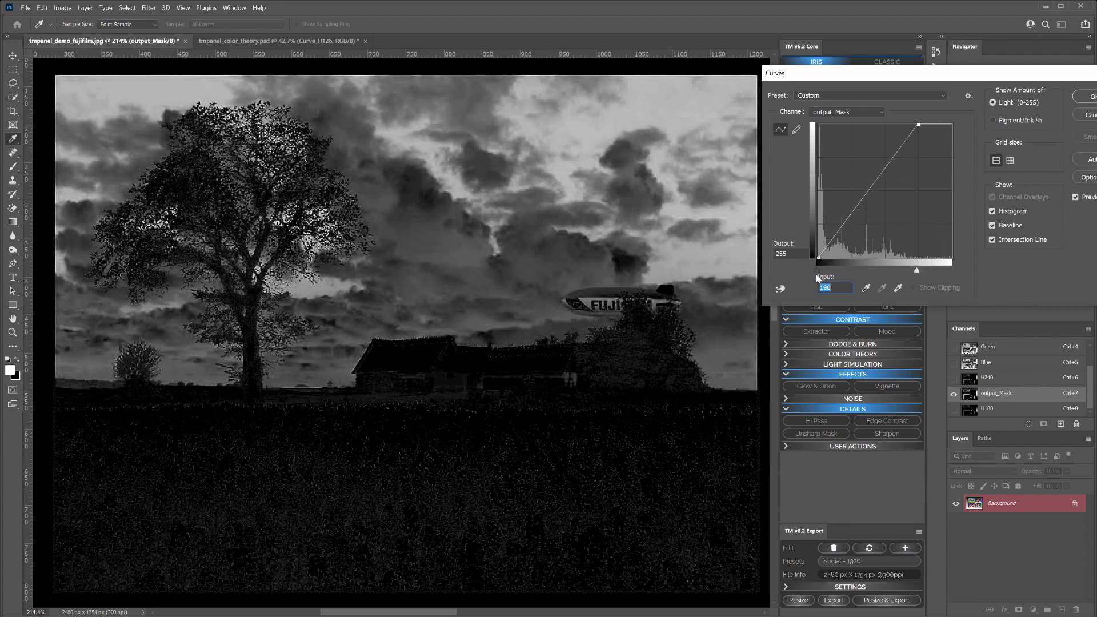
pyautogui.moveTo(817, 269); pyautogui.dragTo(841, 274)
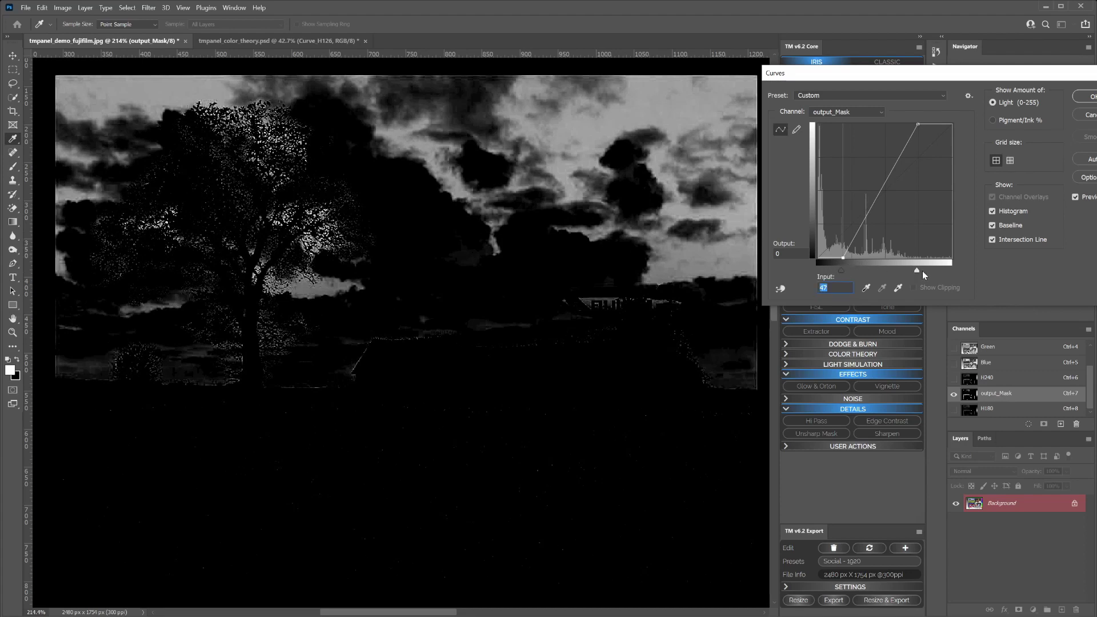
pyautogui.moveTo(917, 272); pyautogui.dragTo(902, 270)
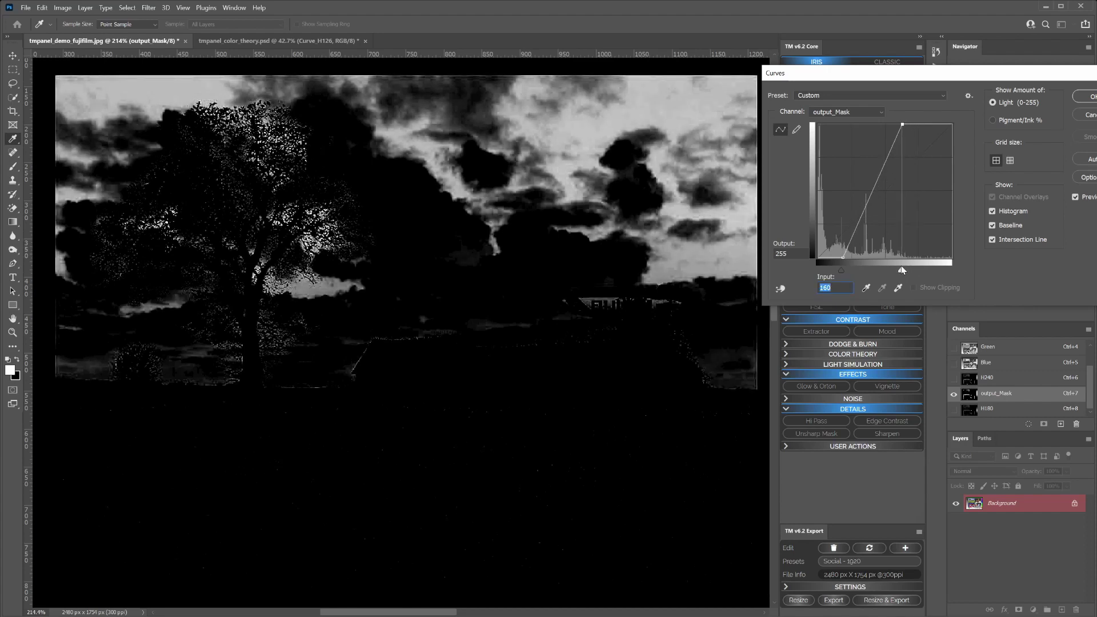
pyautogui.click(1093, 98)
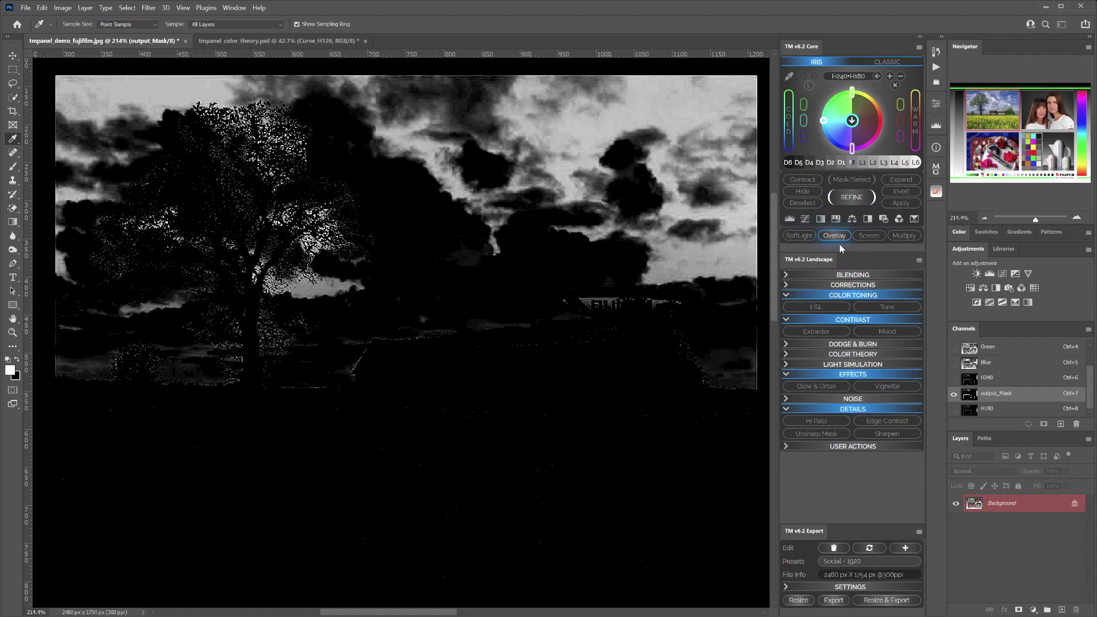
# - Add a Curves adjustment layer using the combined sky mask and shape an S-curve with an upper point at input 155, output 161
pyautogui.click(806, 219)
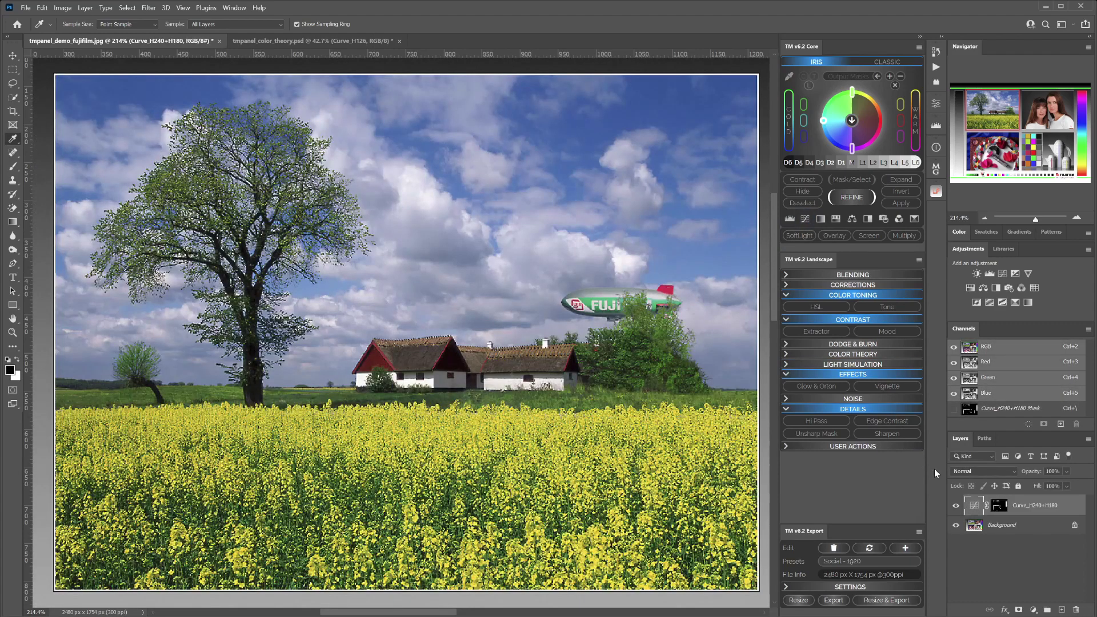
pyautogui.doubleClick(977, 507)
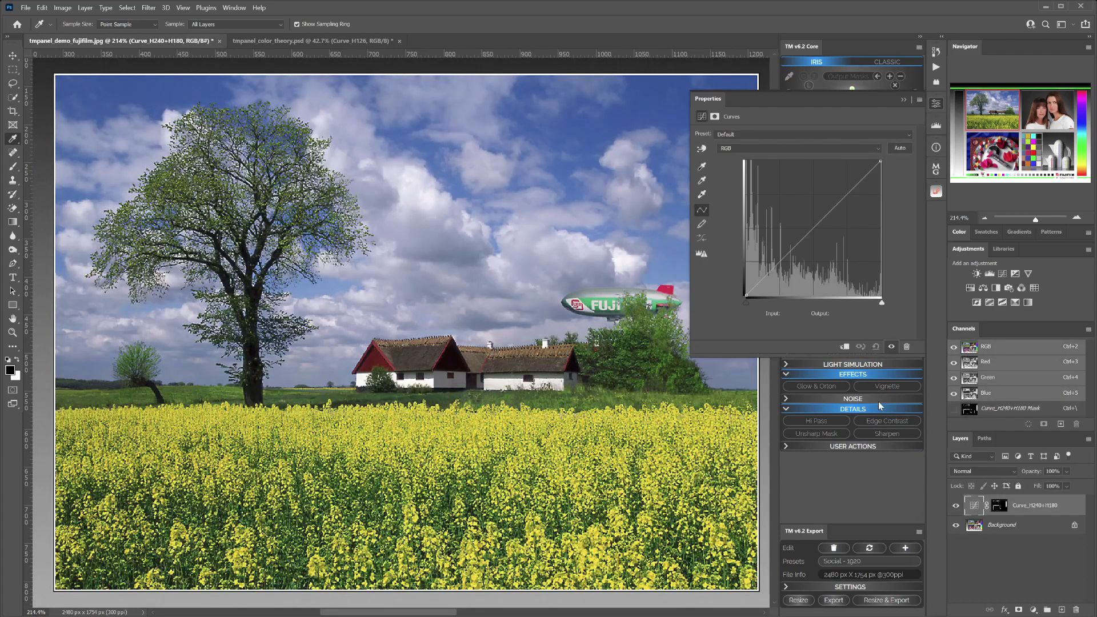
pyautogui.click(783, 273)
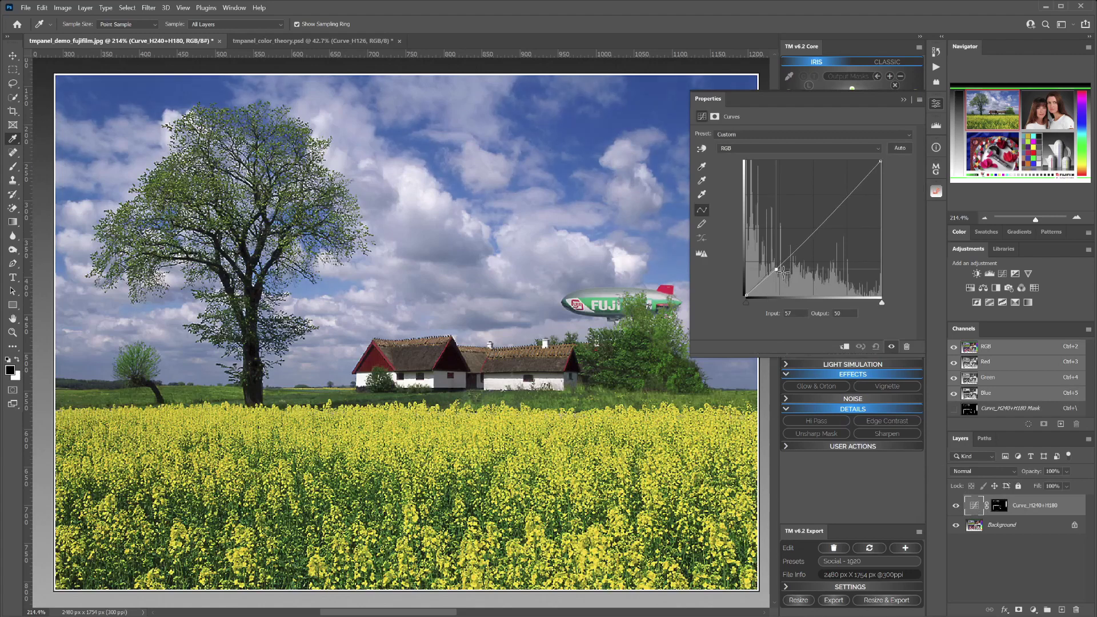
pyautogui.click(829, 221)
pyautogui.moveTo(829, 219); pyautogui.dragTo(829, 214)
pyautogui.moveTo(783, 272); pyautogui.dragTo(786, 271)
pyautogui.moveTo(828, 214); pyautogui.dragTo(827, 210)
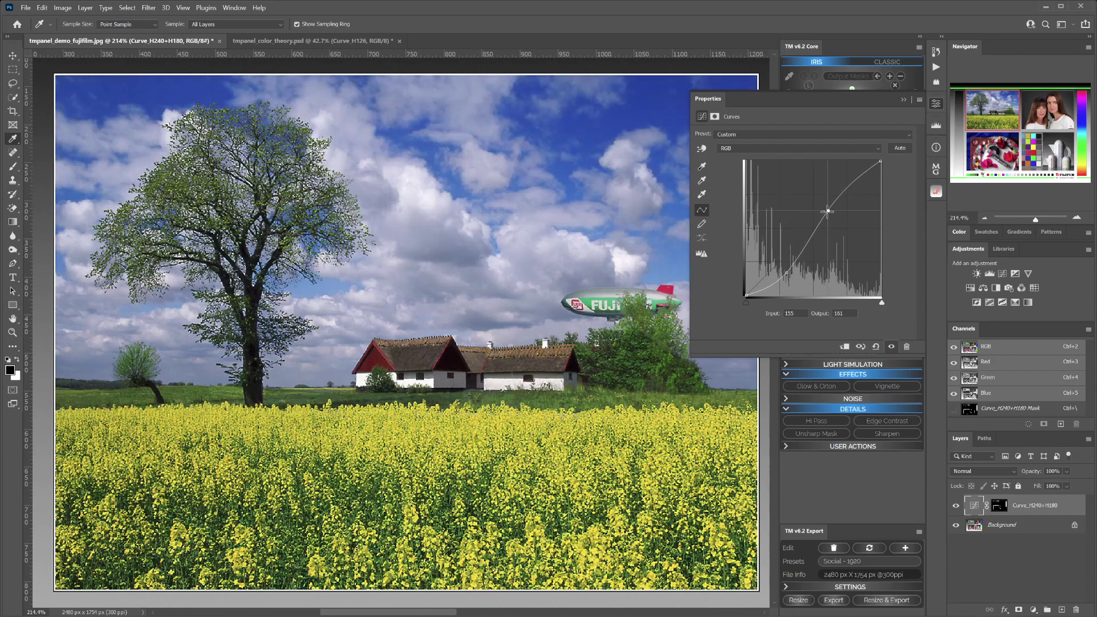
pyautogui.click(787, 273)
# - Set the Curve_H240+H180 layer's blend mode to Luminosity and close its adjustment properties
pyautogui.click(982, 470)
pyautogui.press('Down')
pyautogui.press('Return')
pyautogui.click(936, 105)
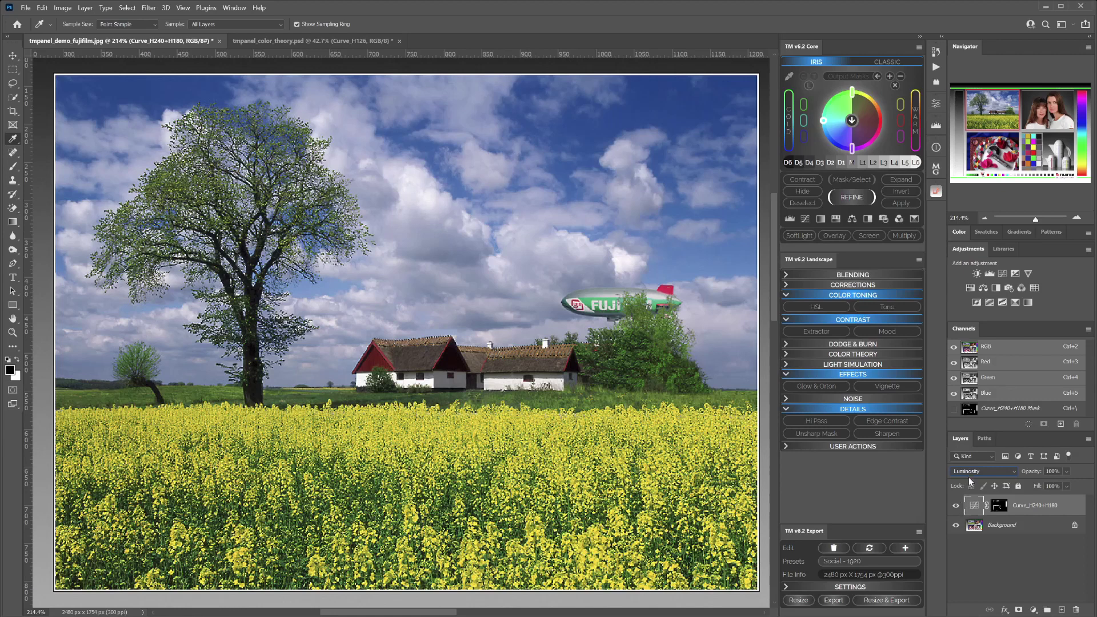
# - Toggle the visibility of the Curve_H240+H180 layer to compare the sky before and after the adjustment
pyautogui.click(954, 509)
pyautogui.click(954, 508)
pyautogui.click(954, 508)
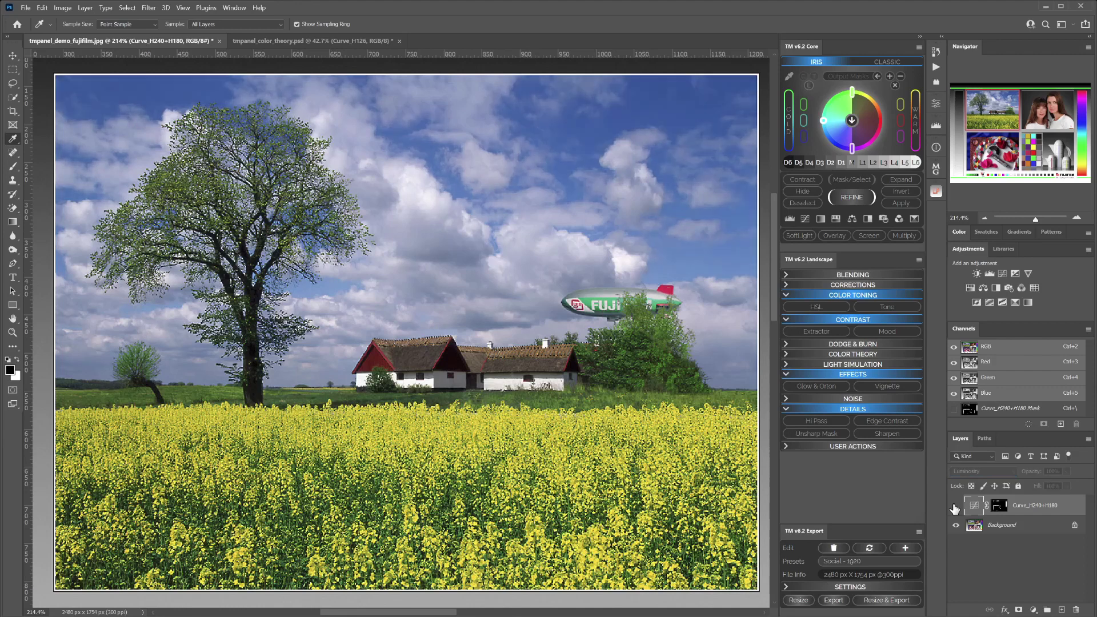
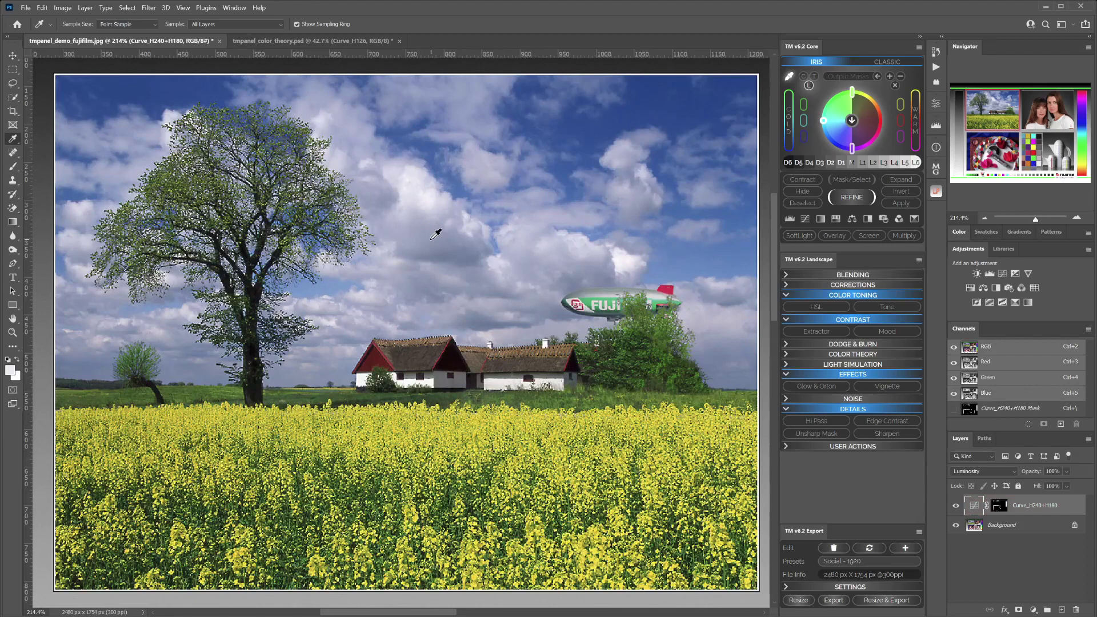
# - Preview the M3 midtone luminosity mask sampled from the gray cloud and discard it
pyautogui.click(431, 239)
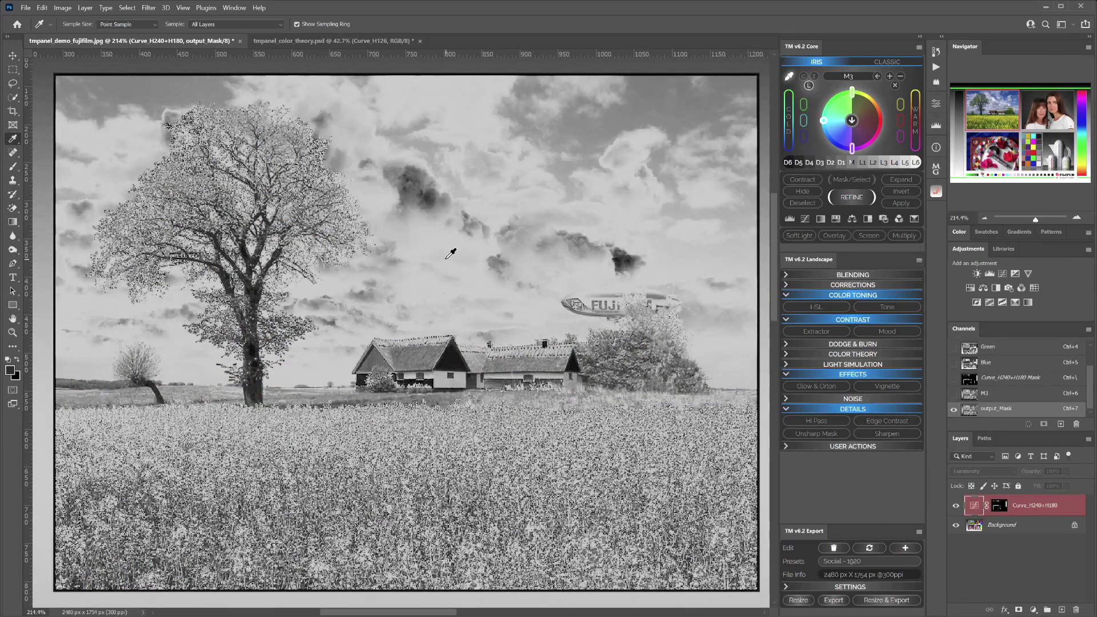
pyautogui.click(445, 215)
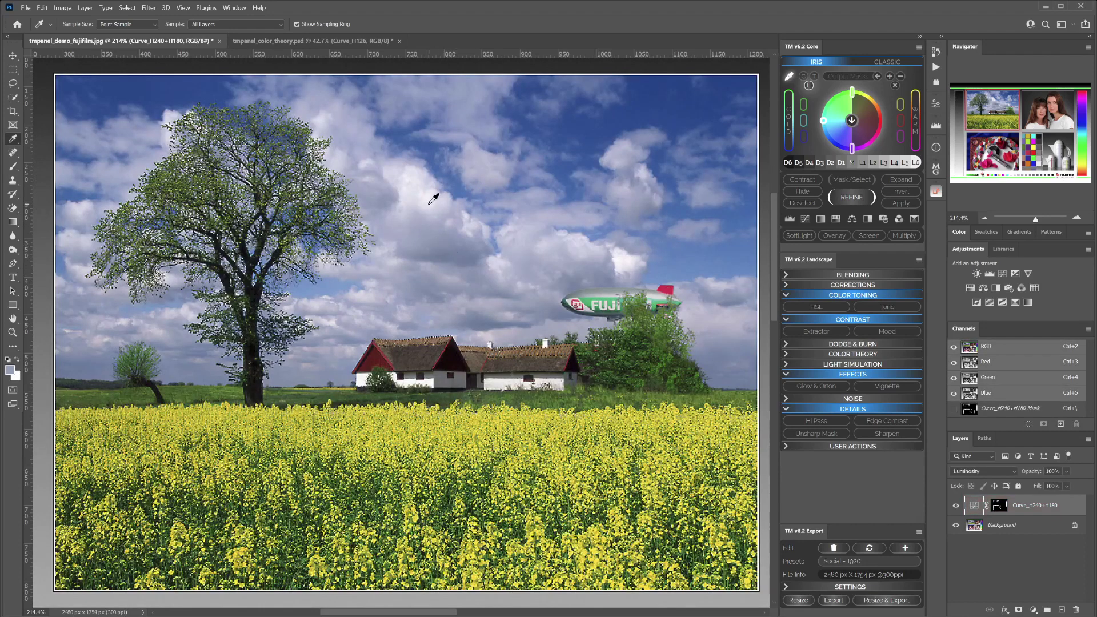
# - Create the L3 luminosity mask sampled from the bright cloud and refine its curve to black input 5 and white input 166
pyautogui.click(441, 201)
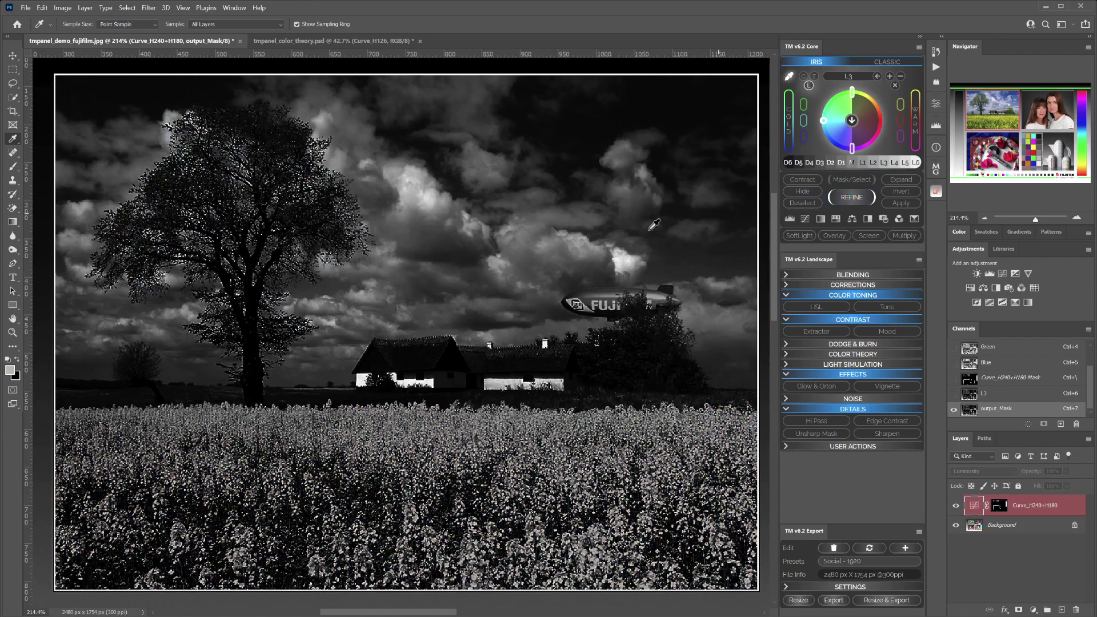
pyautogui.click(859, 200)
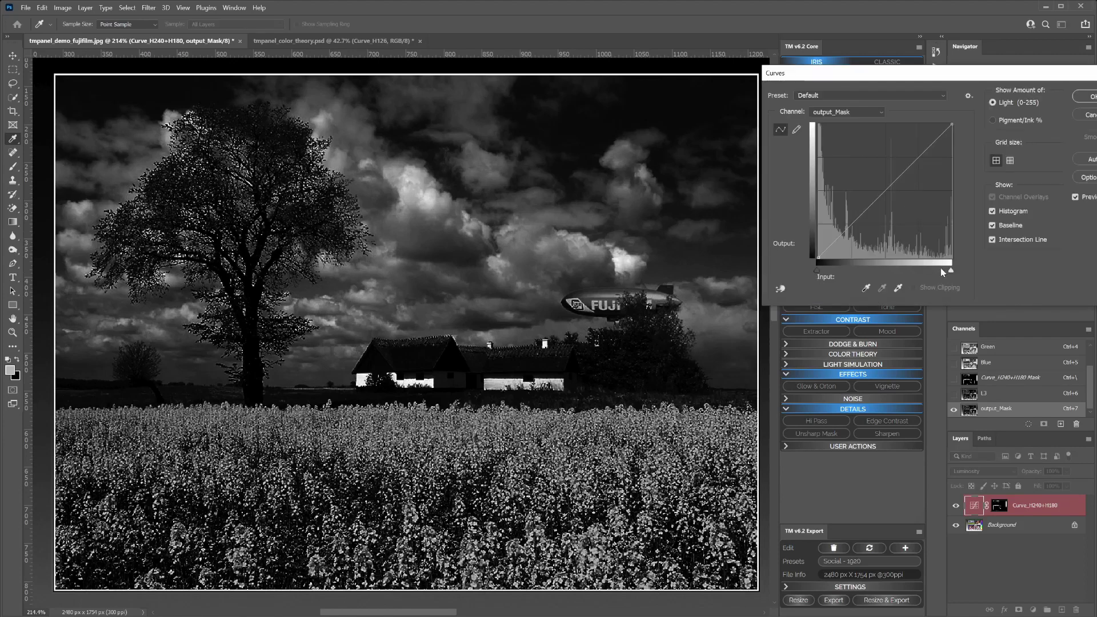
pyautogui.moveTo(952, 271); pyautogui.dragTo(900, 268)
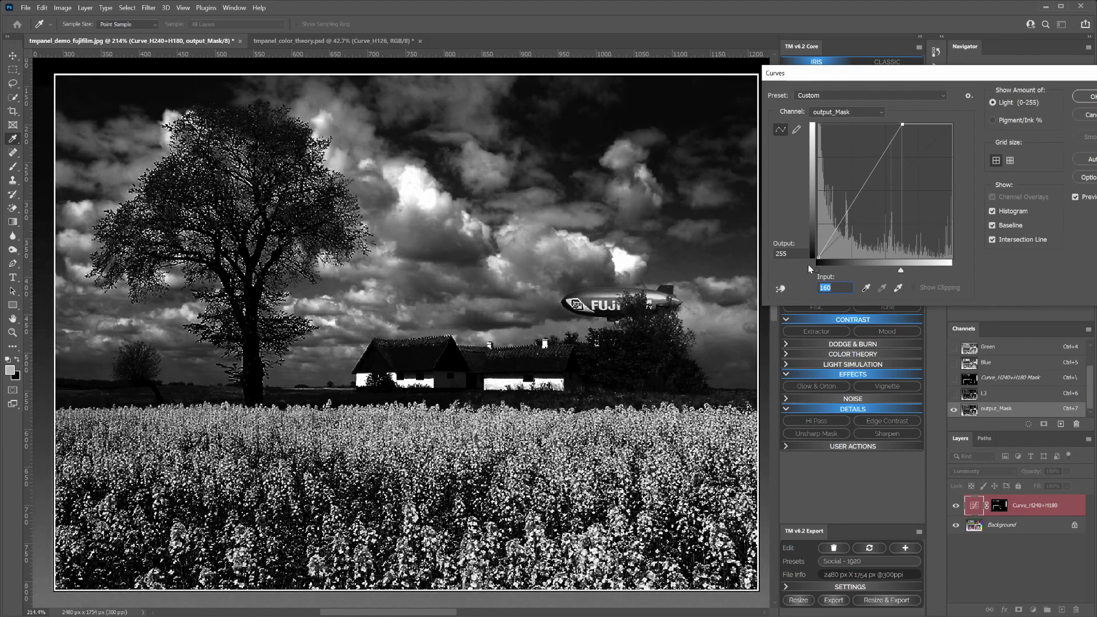
pyautogui.moveTo(816, 269); pyautogui.dragTo(827, 274)
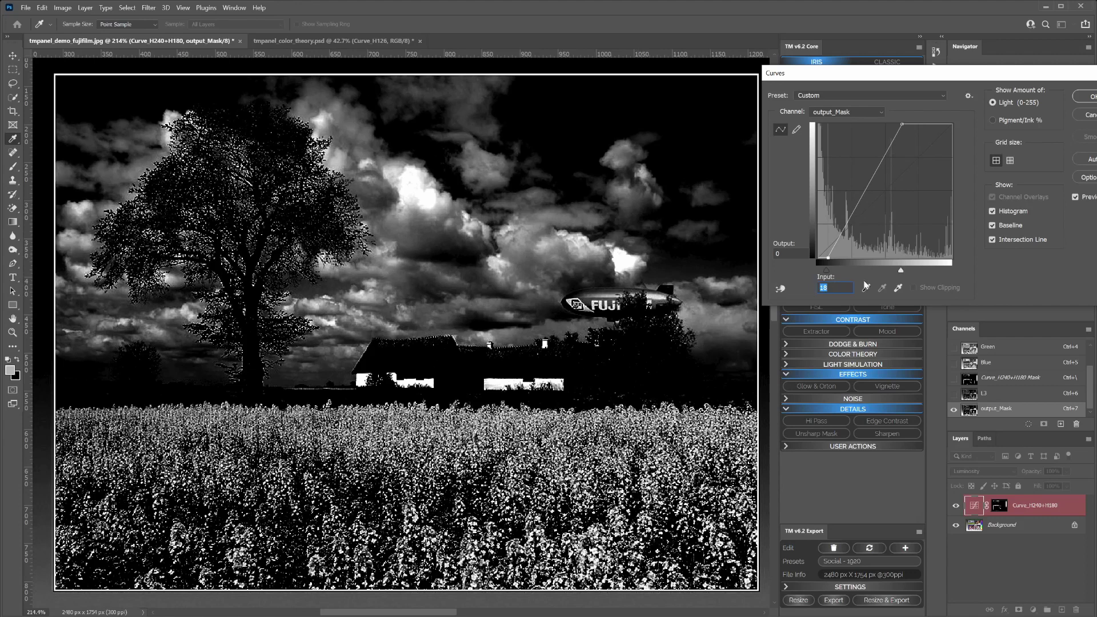
pyautogui.moveTo(901, 272); pyautogui.dragTo(904, 272)
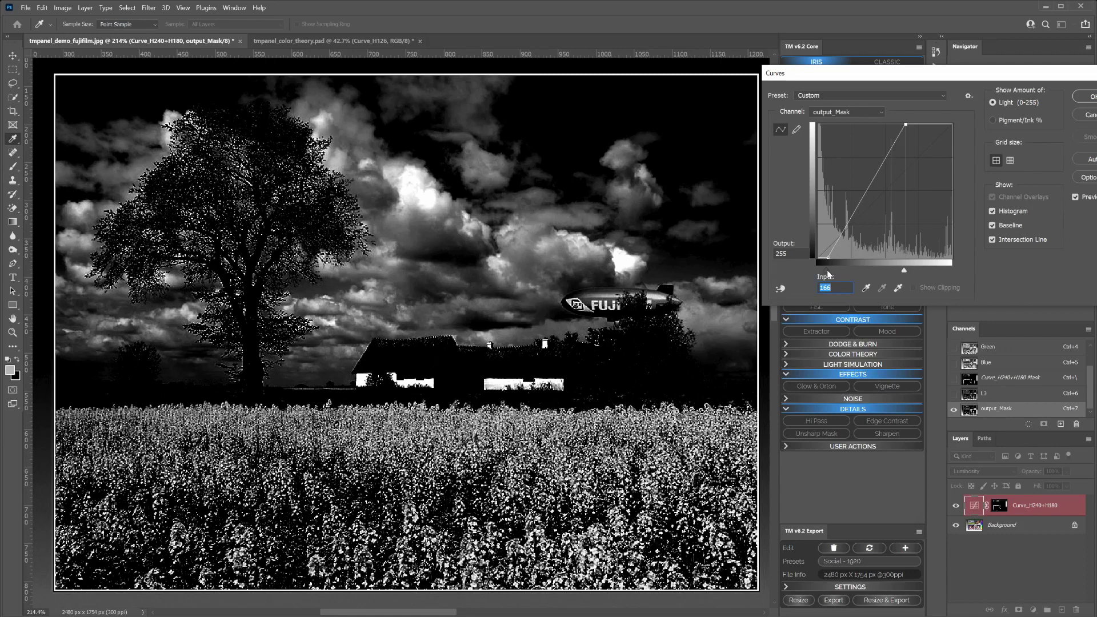
pyautogui.moveTo(826, 272)
pyautogui.mouseDown()
pyautogui.moveTo(839, 270)
pyautogui.moveTo(817, 268)
pyautogui.mouseUp()
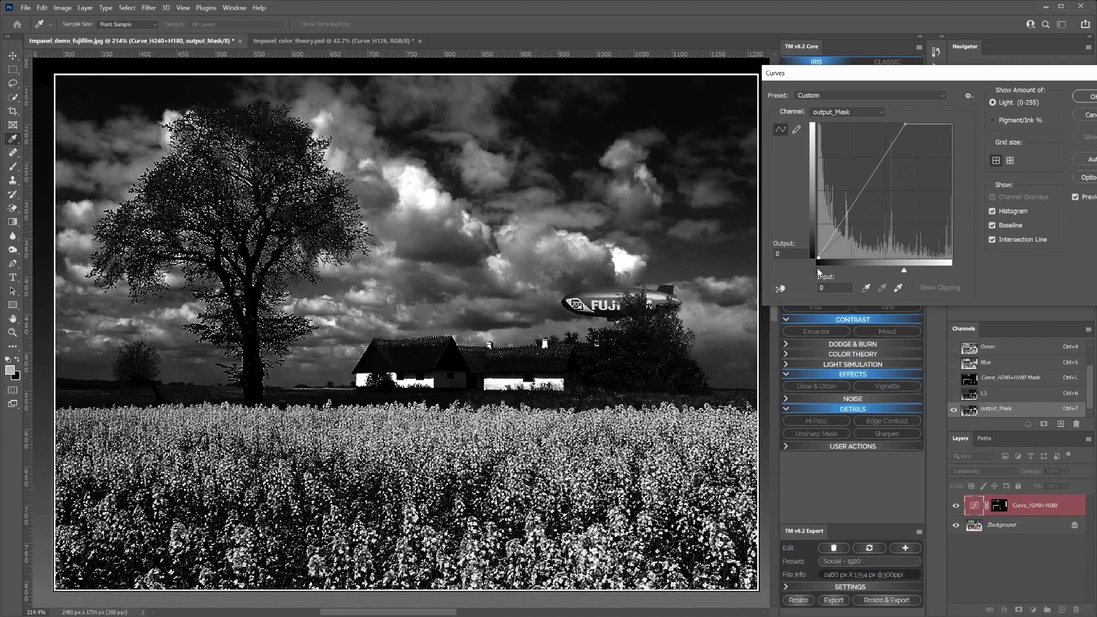
pyautogui.moveTo(817, 269); pyautogui.dragTo(819, 269)
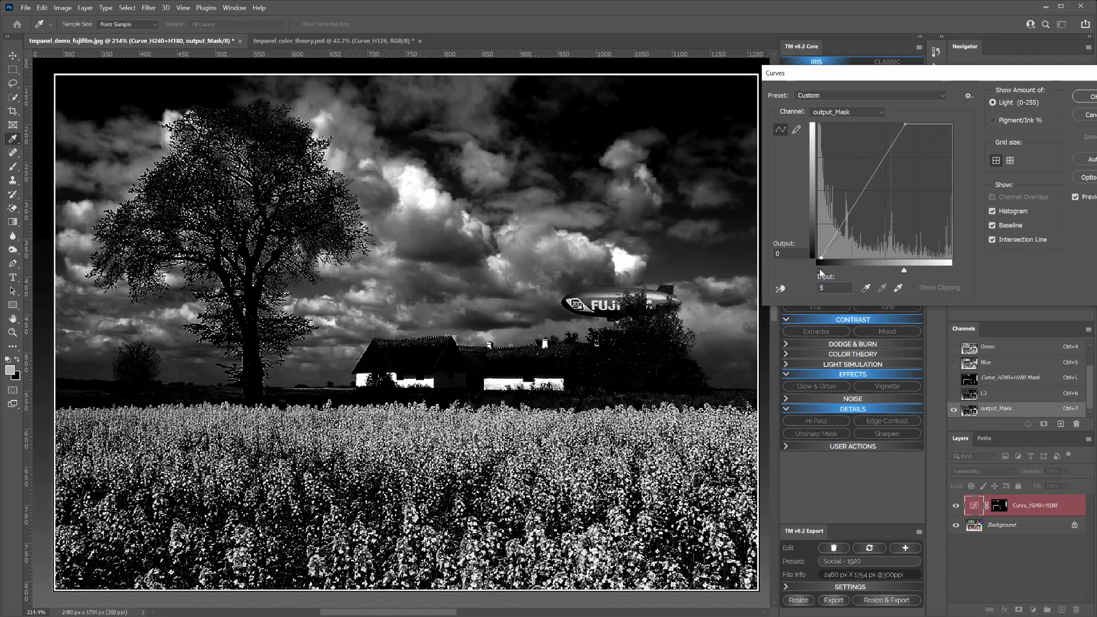
pyautogui.click(1092, 99)
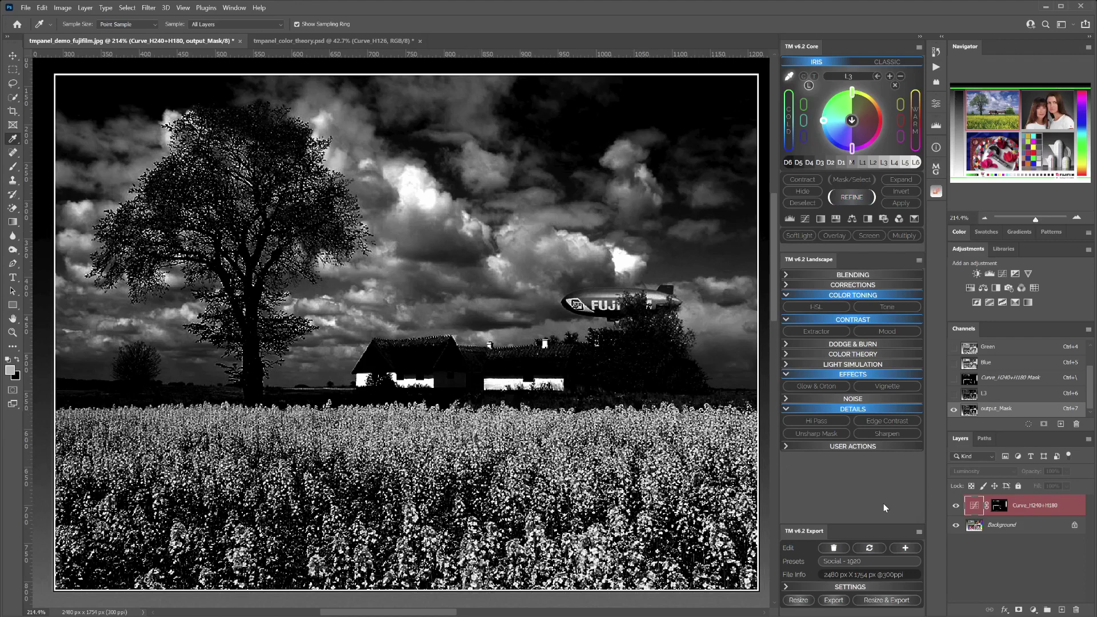
# - Add a Curves adjustment layer using the L3 mask and paint black over the field and farmhouse in its mask with a 100% opacity brush
pyautogui.click(806, 220)
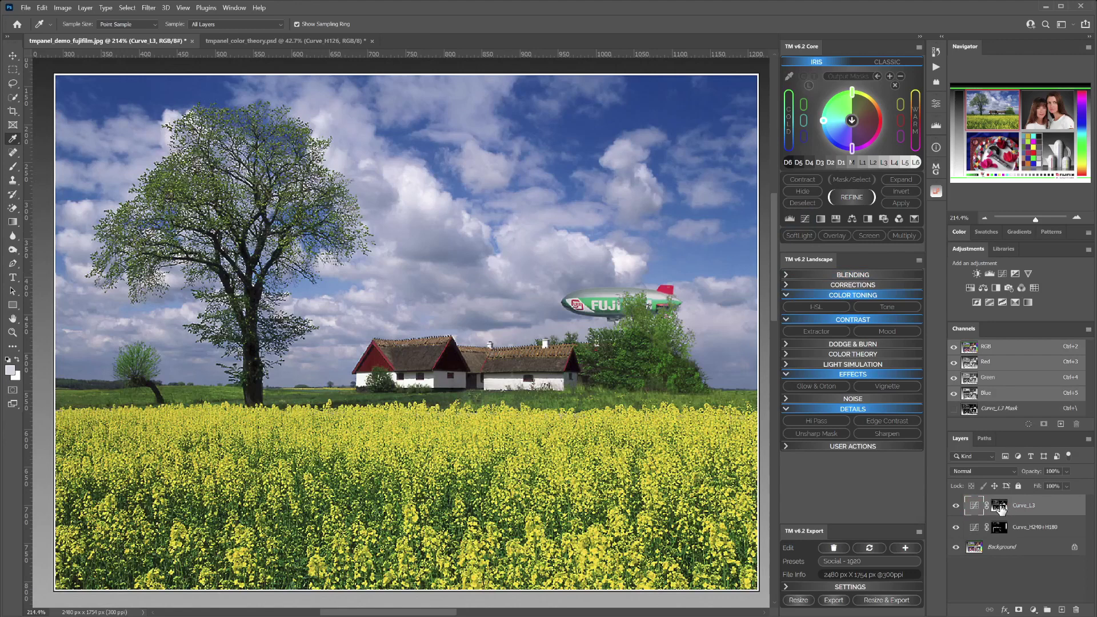
pyautogui.keyDown('alt'); pyautogui.click(1000, 509); pyautogui.keyUp('alt')
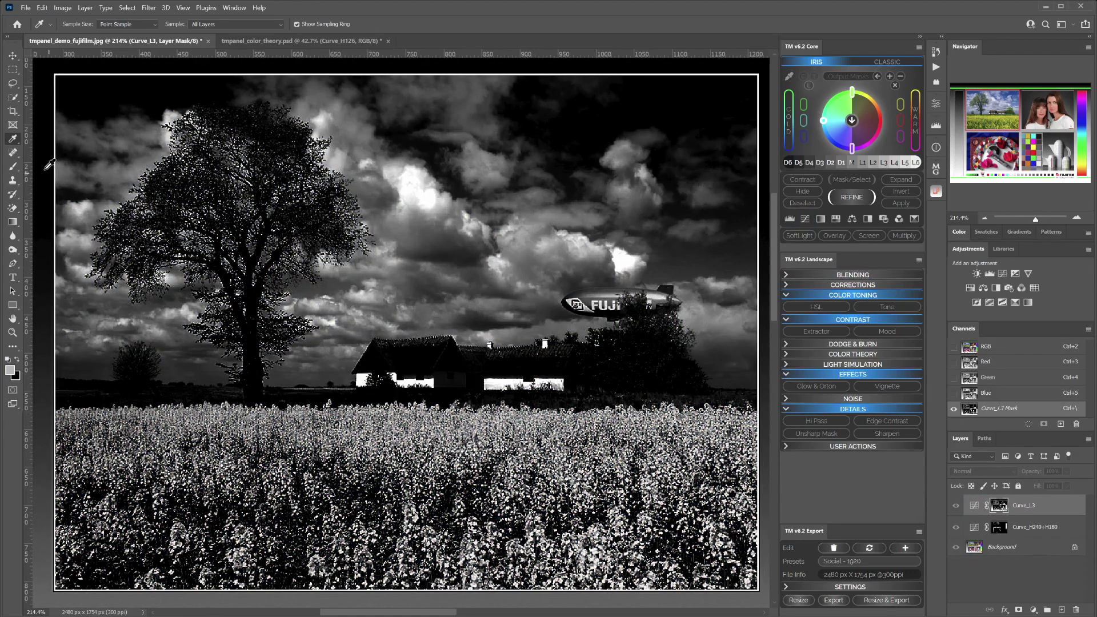
pyautogui.click(13, 169)
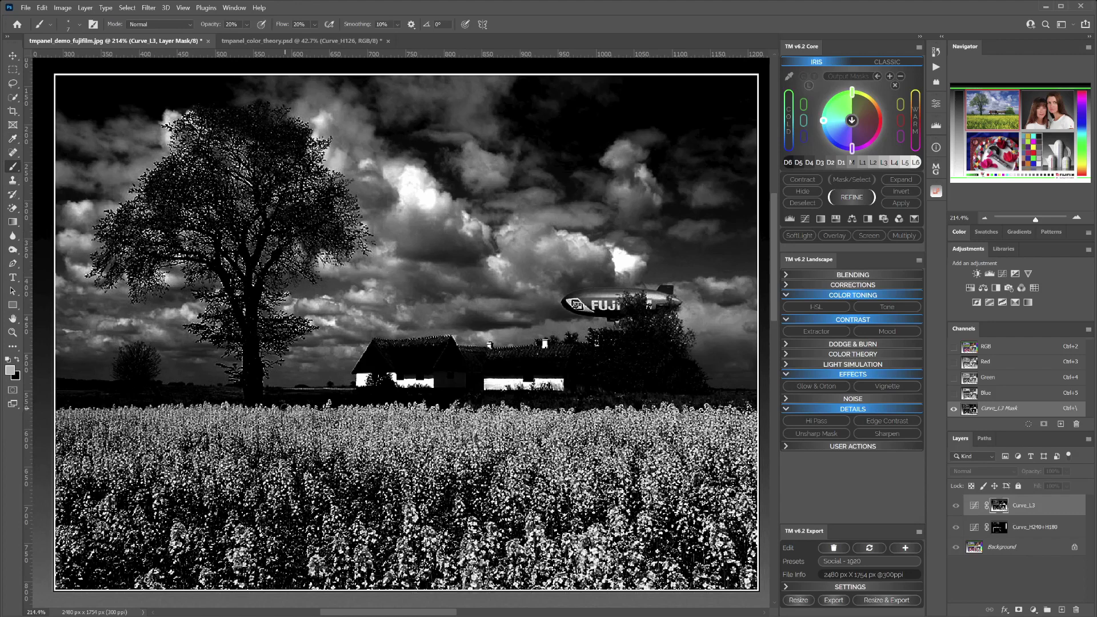
pyautogui.press('x')
pyautogui.moveTo(394, 448); pyautogui.dragTo(457, 448)
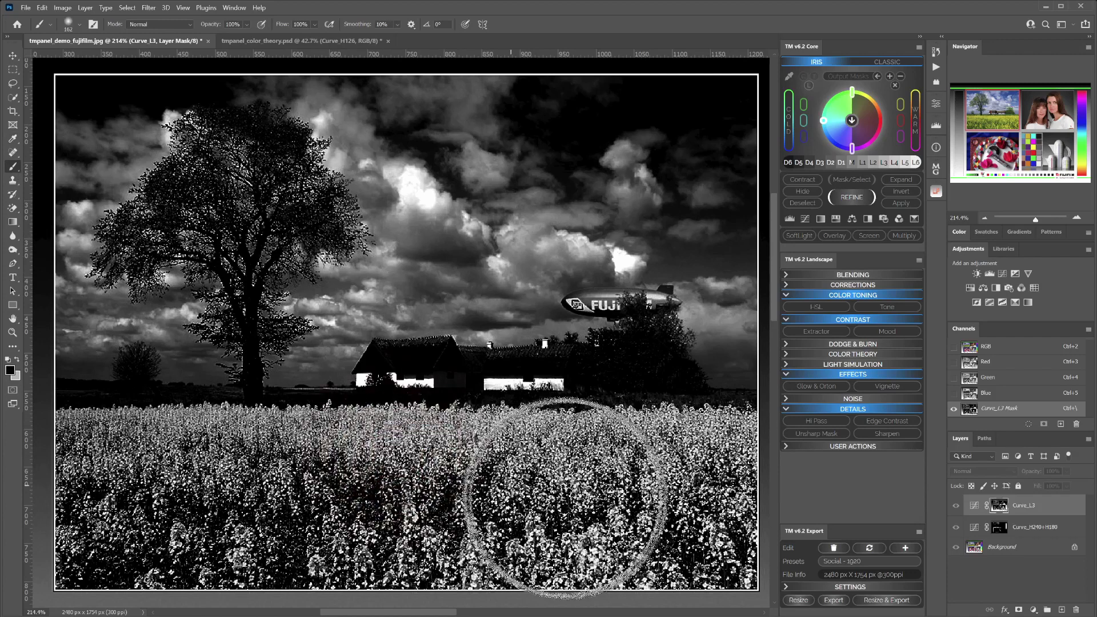
pyautogui.moveTo(697, 500)
pyautogui.mouseDown()
pyautogui.moveTo(679, 485)
pyautogui.moveTo(379, 495)
pyautogui.moveTo(514, 537)
pyautogui.mouseUp()
pyautogui.moveTo(600, 549)
pyautogui.mouseDown()
pyautogui.moveTo(714, 554)
pyautogui.moveTo(132, 536)
pyautogui.moveTo(737, 417)
pyautogui.moveTo(400, 428)
pyautogui.moveTo(57, 411)
pyautogui.moveTo(517, 422)
pyautogui.moveTo(262, 446)
pyautogui.moveTo(88, 499)
pyautogui.moveTo(76, 490)
pyautogui.mouseUp()
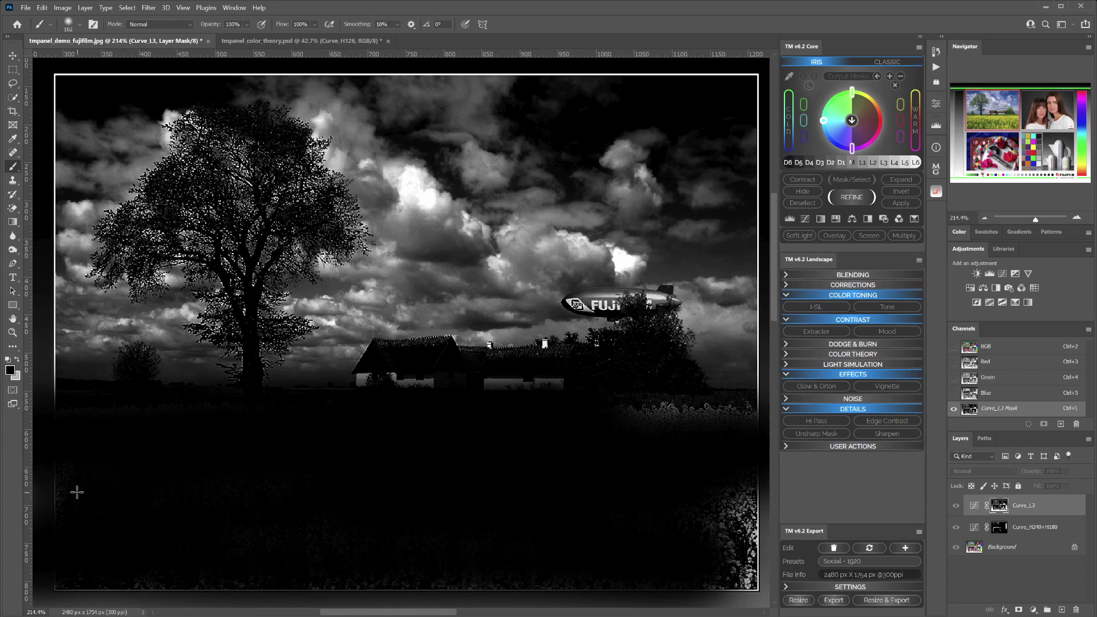
pyautogui.moveTo(706, 512)
pyautogui.mouseDown()
pyautogui.moveTo(744, 540)
pyautogui.moveTo(726, 582)
pyautogui.moveTo(124, 590)
pyautogui.moveTo(57, 578)
pyautogui.moveTo(427, 453)
pyautogui.moveTo(725, 421)
pyautogui.moveTo(741, 421)
pyautogui.moveTo(743, 592)
pyautogui.moveTo(755, 493)
pyautogui.moveTo(738, 408)
pyautogui.moveTo(559, 359)
pyautogui.moveTo(64, 391)
pyautogui.moveTo(754, 379)
pyautogui.mouseUp()
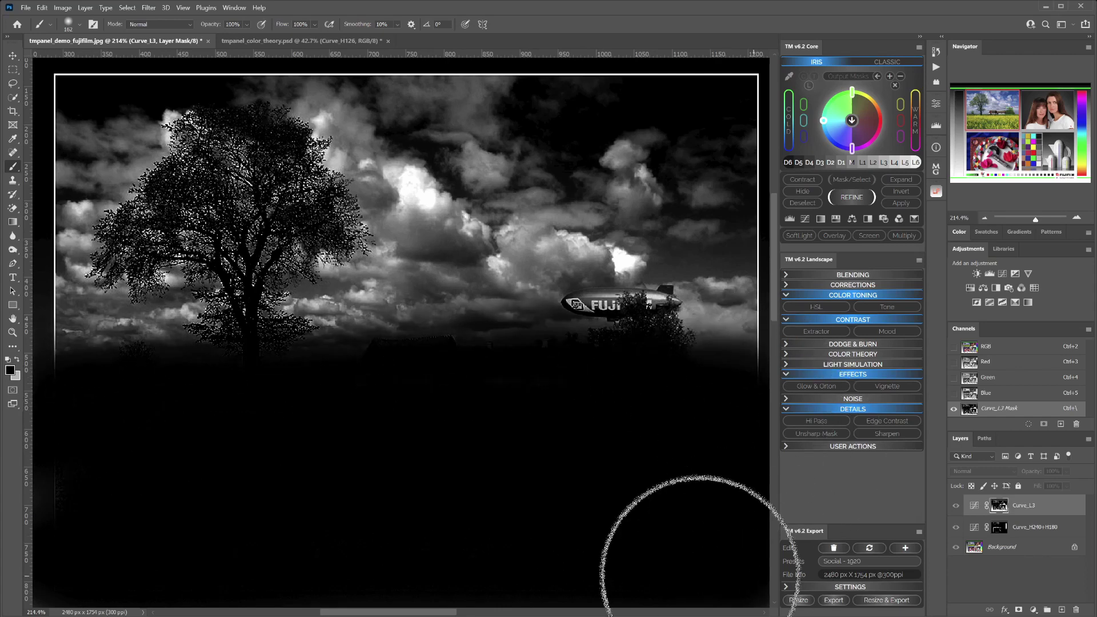
# - Shape the Curve_L3 adjustment into an S-curve with a lower point at input 70, output 43 and an upper point at about input 144, output 175
pyautogui.click(973, 506)
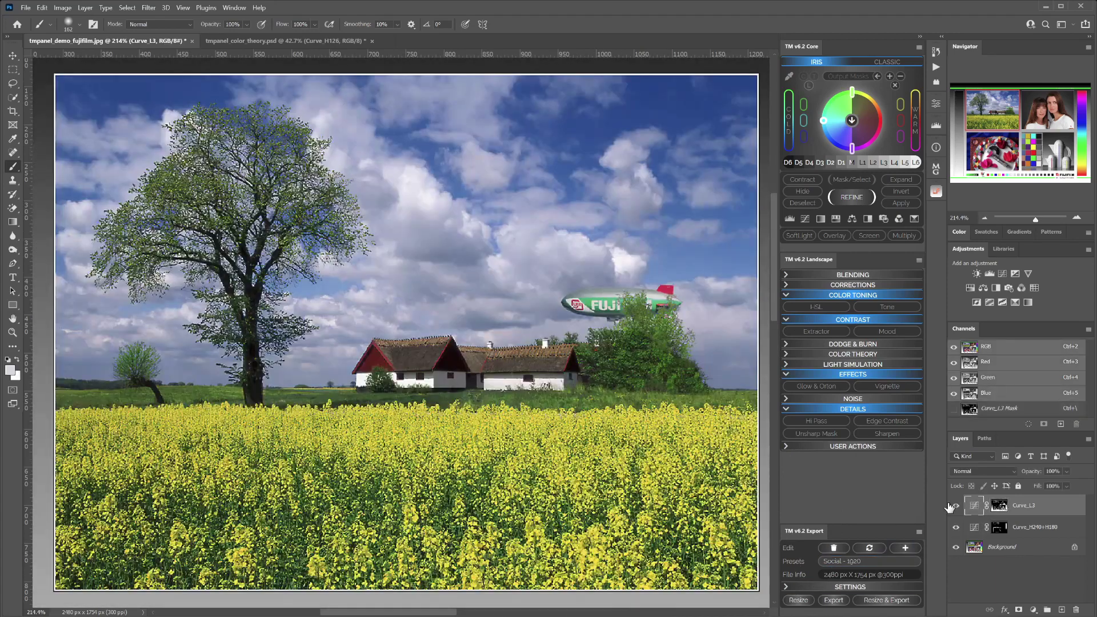
pyautogui.doubleClick(979, 508)
pyautogui.click(787, 254)
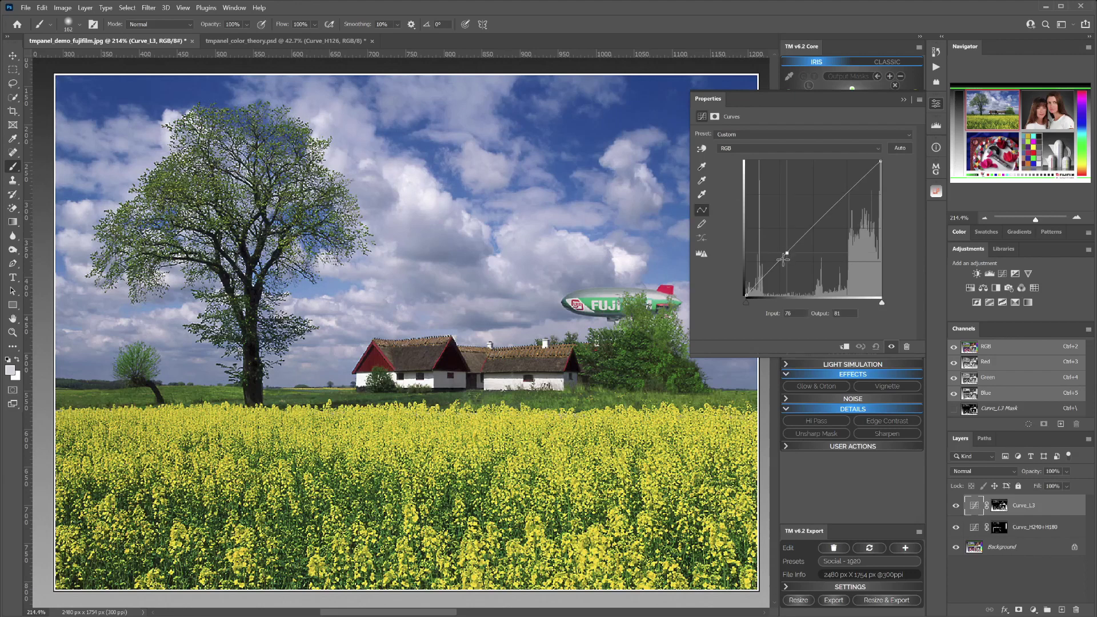
pyautogui.moveTo(782, 260); pyautogui.dragTo(780, 273)
pyautogui.click(839, 217)
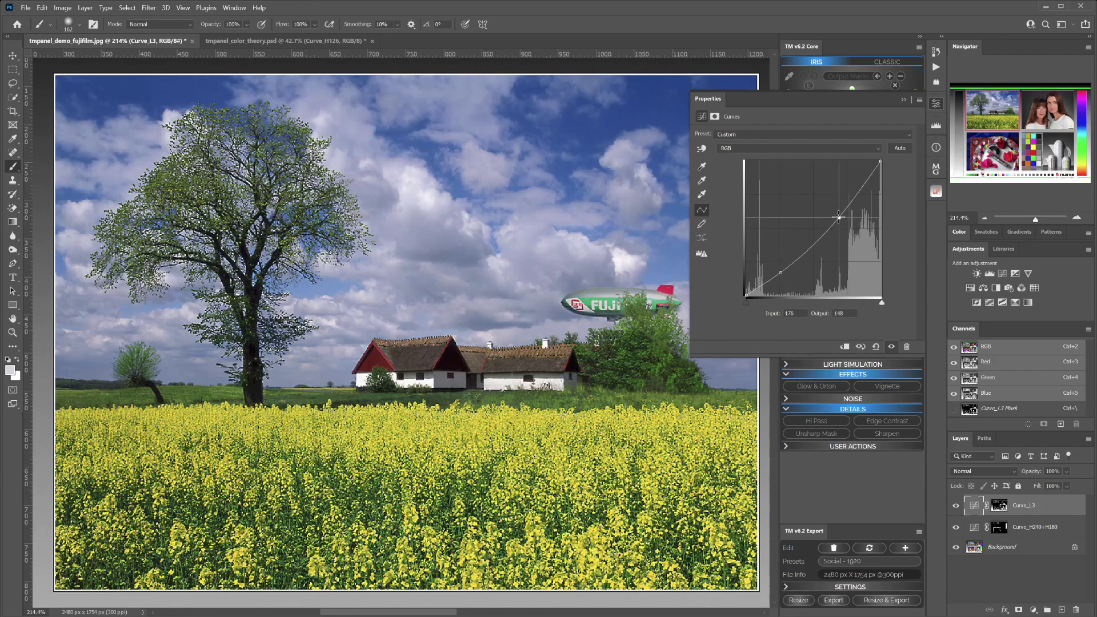
pyautogui.moveTo(838, 217); pyautogui.dragTo(816, 209)
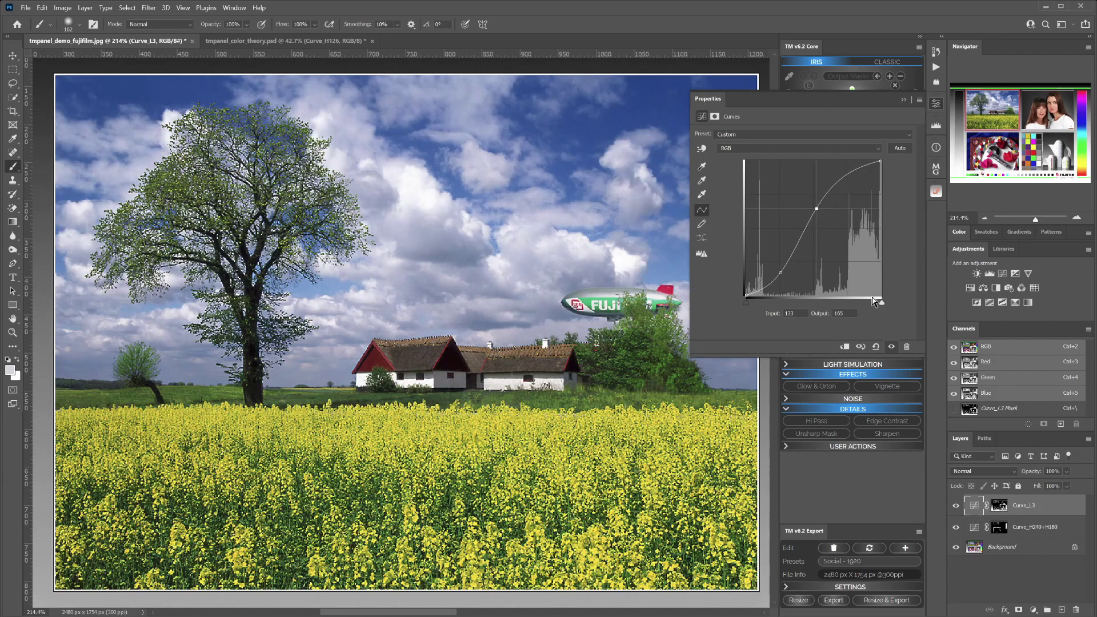
pyautogui.moveTo(816, 210); pyautogui.dragTo(823, 201)
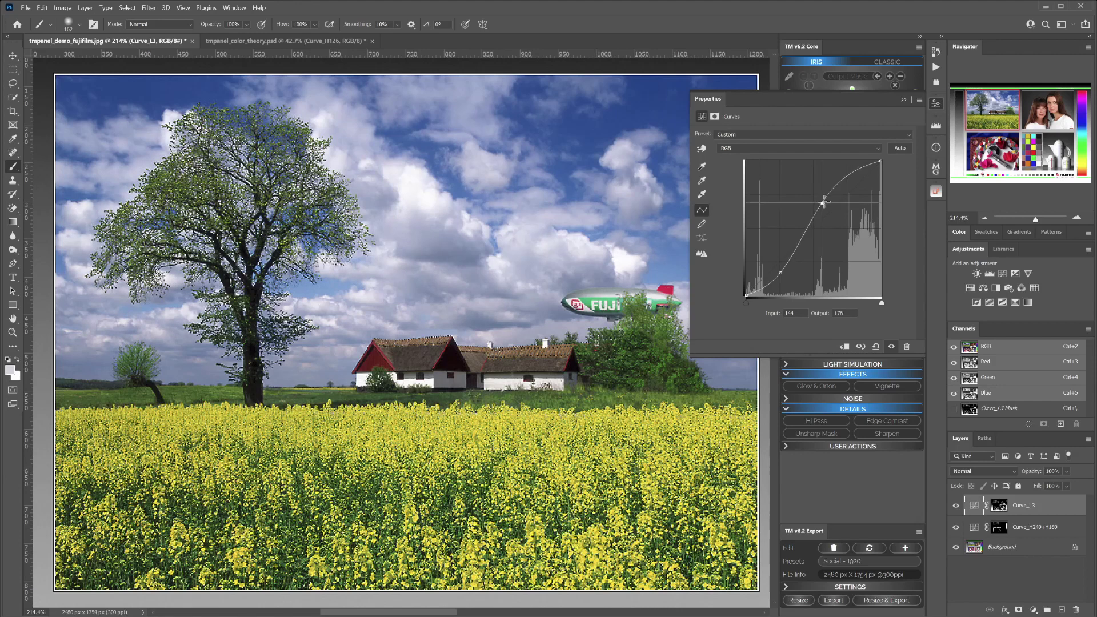
pyautogui.click(780, 272)
pyautogui.moveTo(781, 271); pyautogui.dragTo(782, 271)
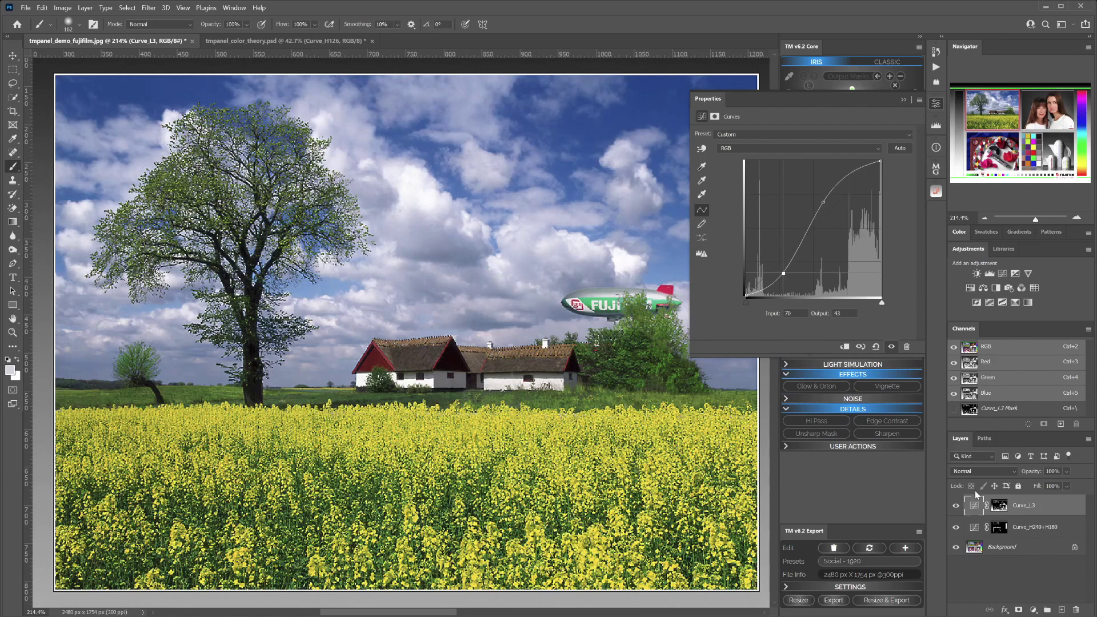
# - Set the Curve_L3 layer's blend mode to Luminosity and close its adjustment properties
pyautogui.click(962, 469)
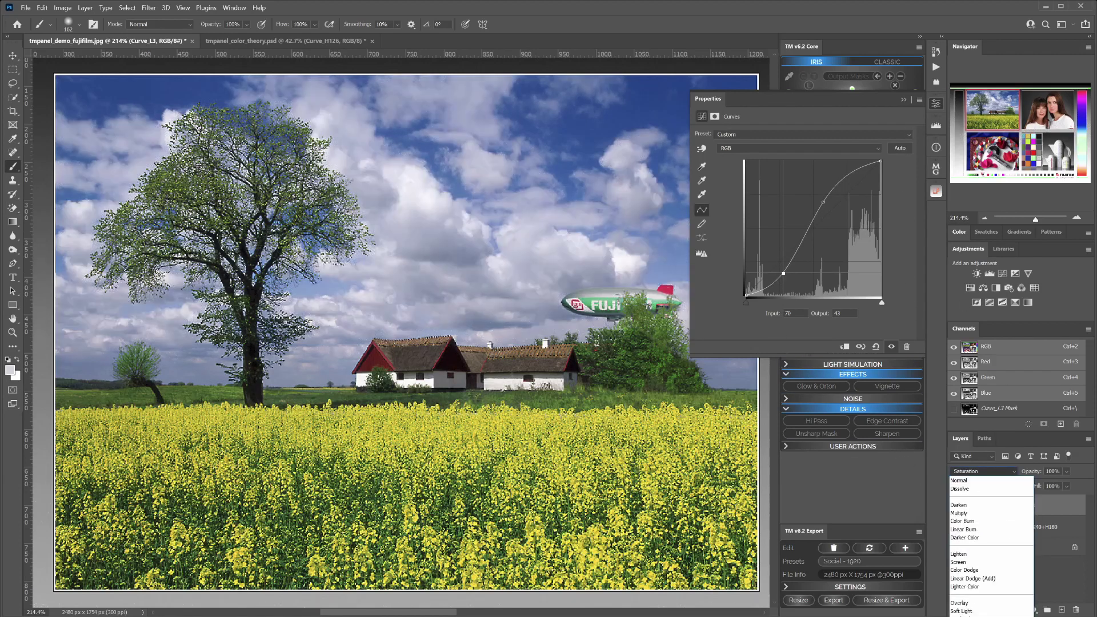
pyautogui.press('Return')
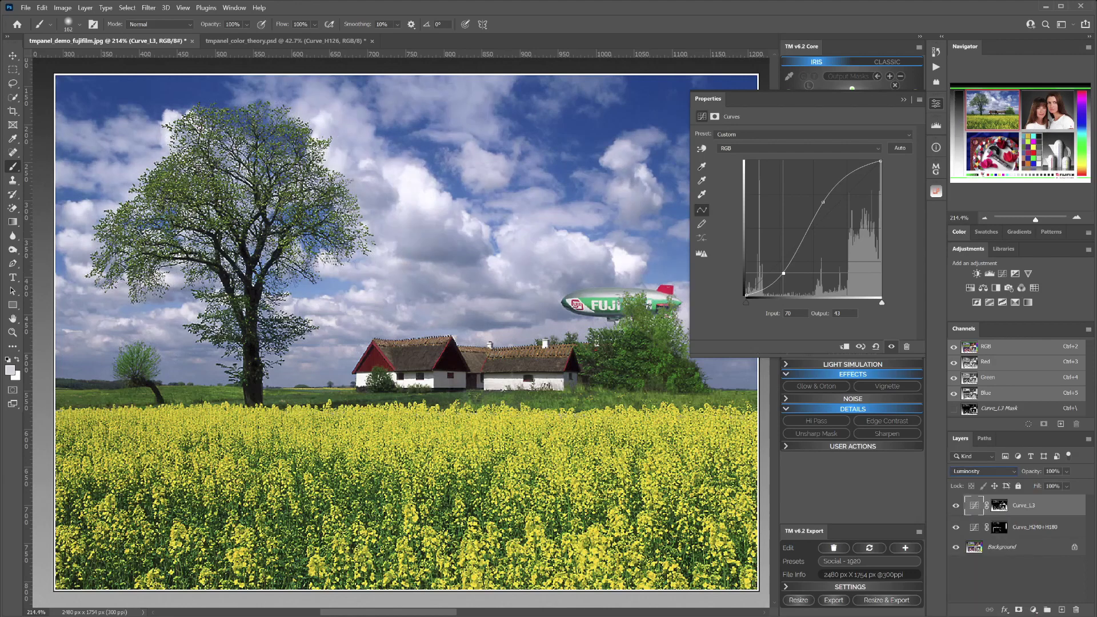
pyautogui.click(936, 104)
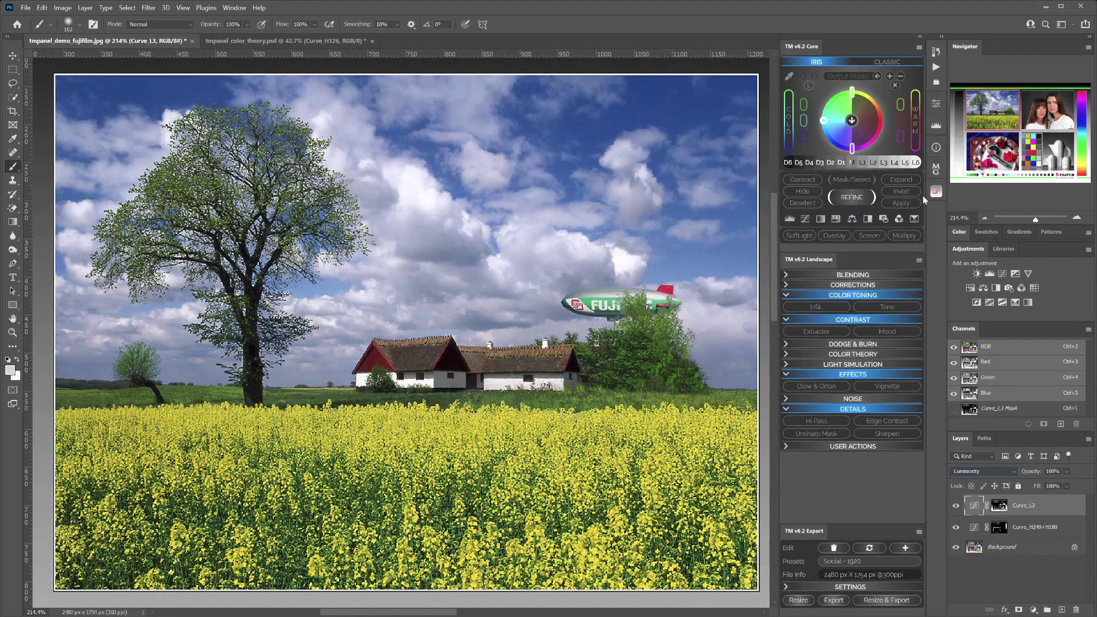
# - Toggle the visibility of the Curve_L3 layer to compare the clouds before and after the adjustment
pyautogui.click(955, 506)
pyautogui.click(955, 505)
pyautogui.click(955, 506)
pyautogui.click(955, 506)
pyautogui.click(956, 506)
pyautogui.click(956, 506)
pyautogui.click(955, 506)
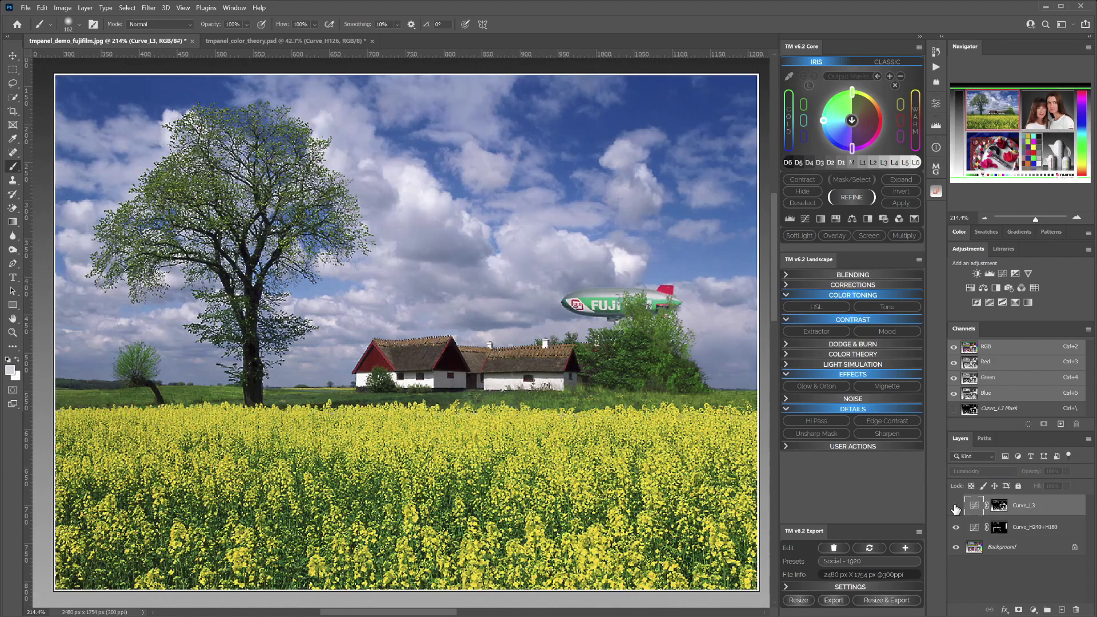
pyautogui.click(955, 506)
pyautogui.click(955, 506)
pyautogui.click(956, 506)
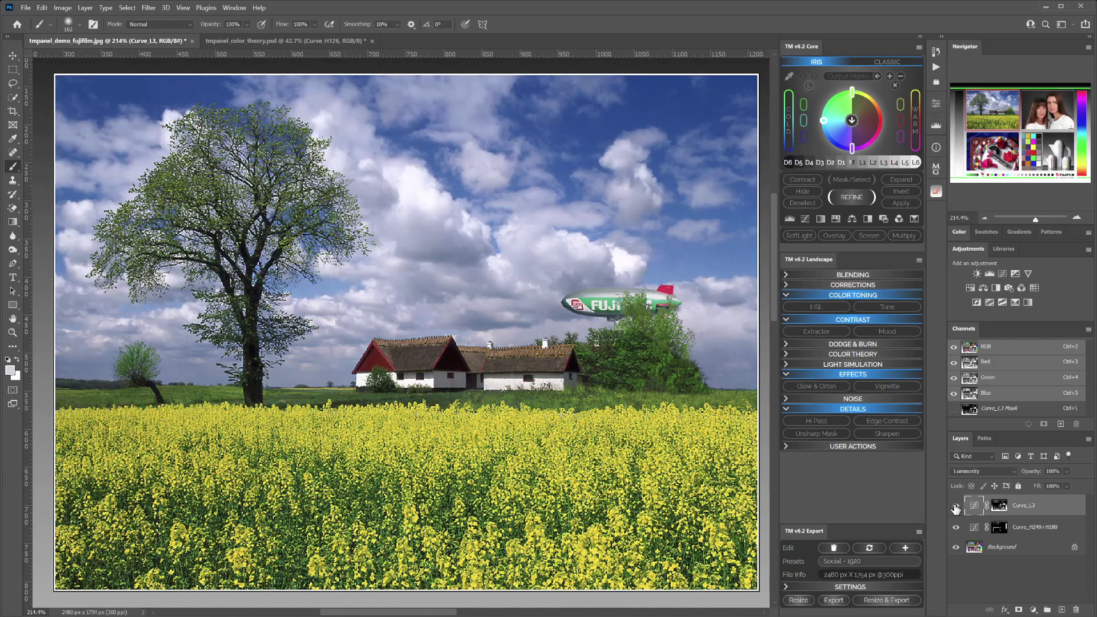
pyautogui.click(955, 506)
pyautogui.click(955, 506)
pyautogui.click(955, 506)
pyautogui.click(955, 506)
# - Create the H60 yellow color mask for the flower field and refine its curve to black input 23 and white input 192
pyautogui.click(899, 107)
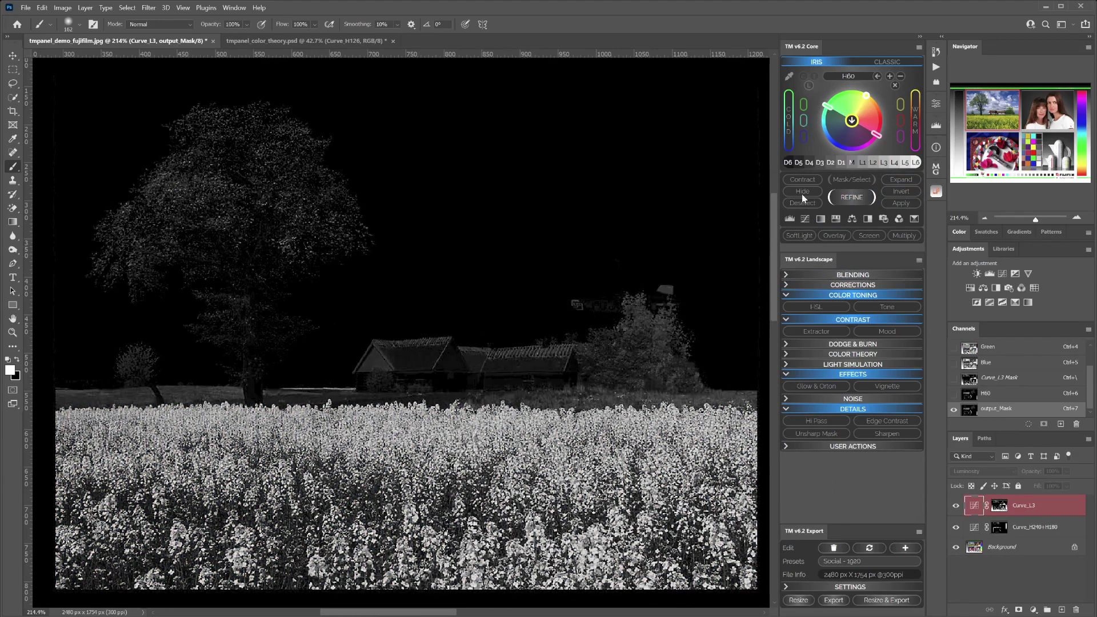
pyautogui.click(845, 197)
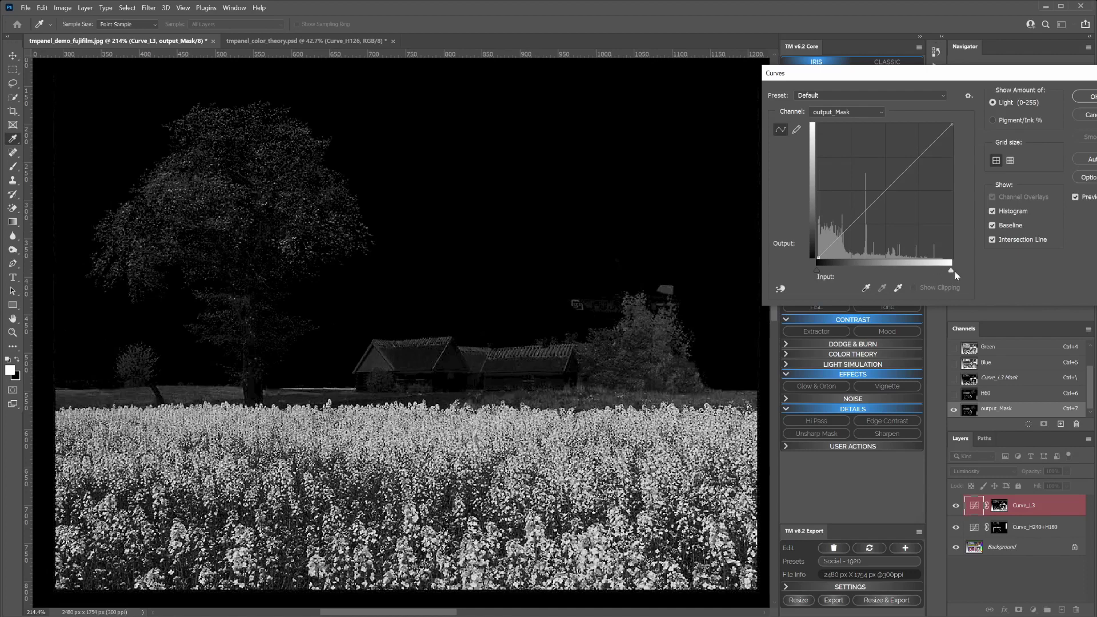
pyautogui.moveTo(954, 270); pyautogui.dragTo(936, 272)
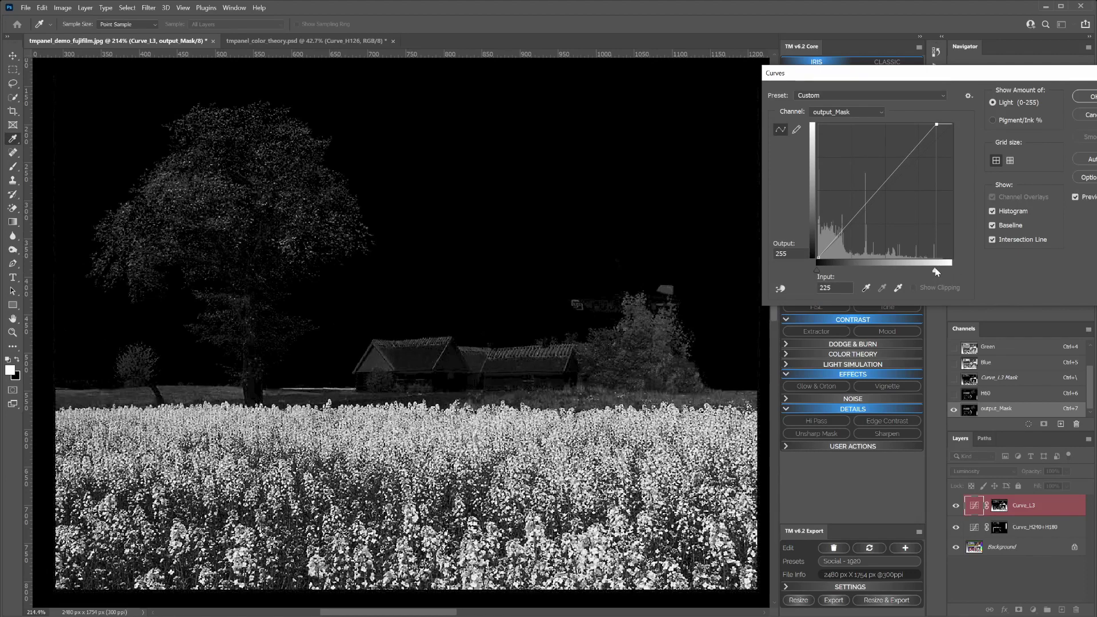
pyautogui.moveTo(816, 270); pyautogui.dragTo(831, 275)
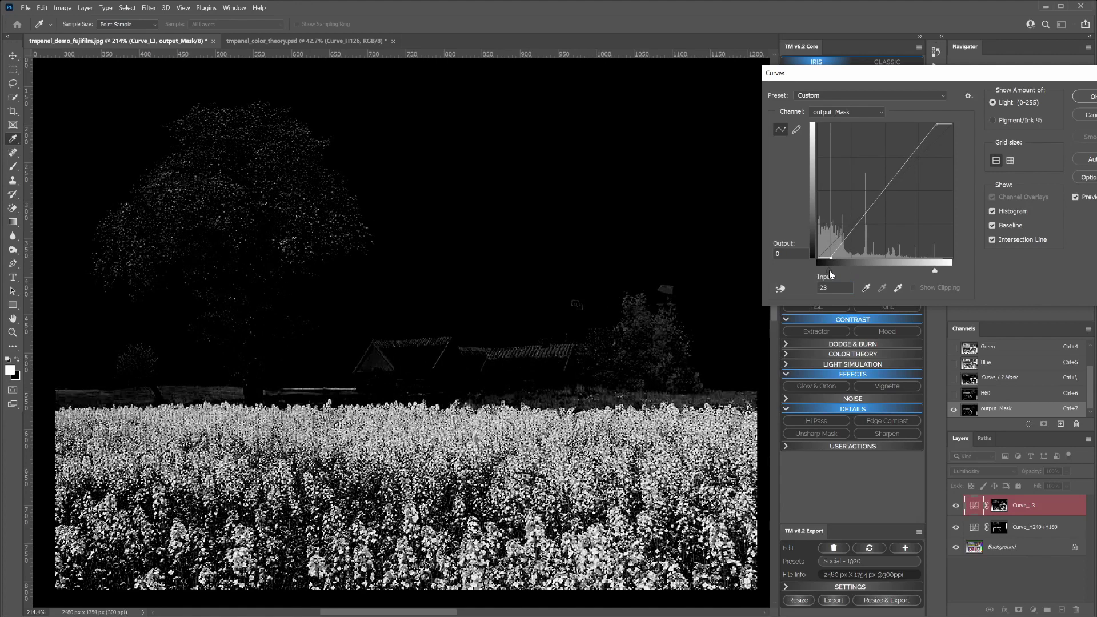
pyautogui.click(830, 272)
pyautogui.moveTo(933, 269); pyautogui.dragTo(918, 274)
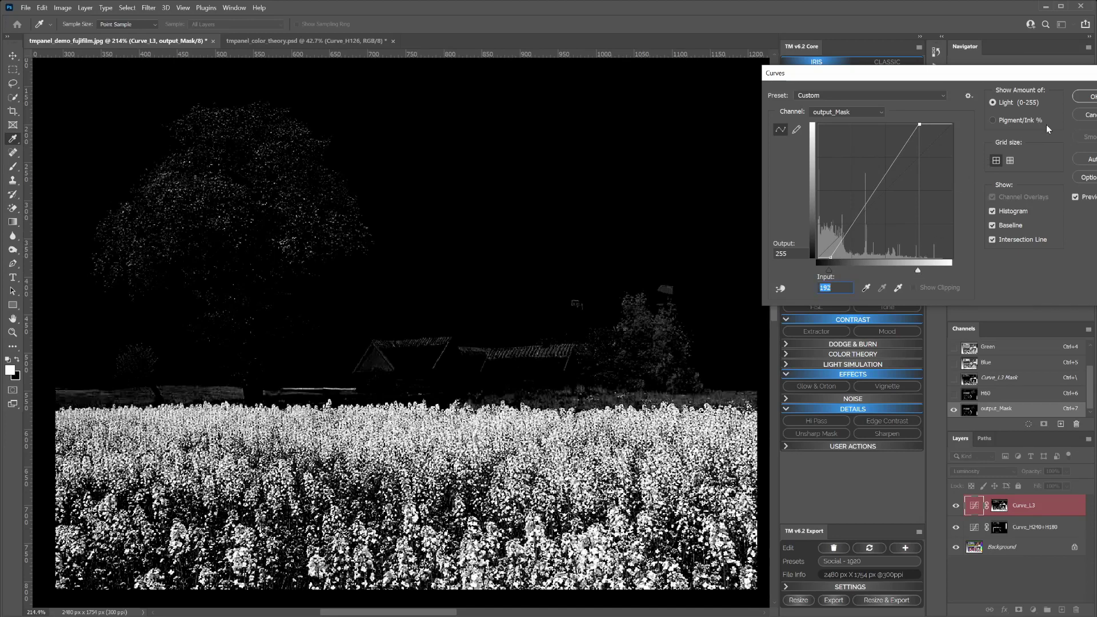
pyautogui.click(1091, 97)
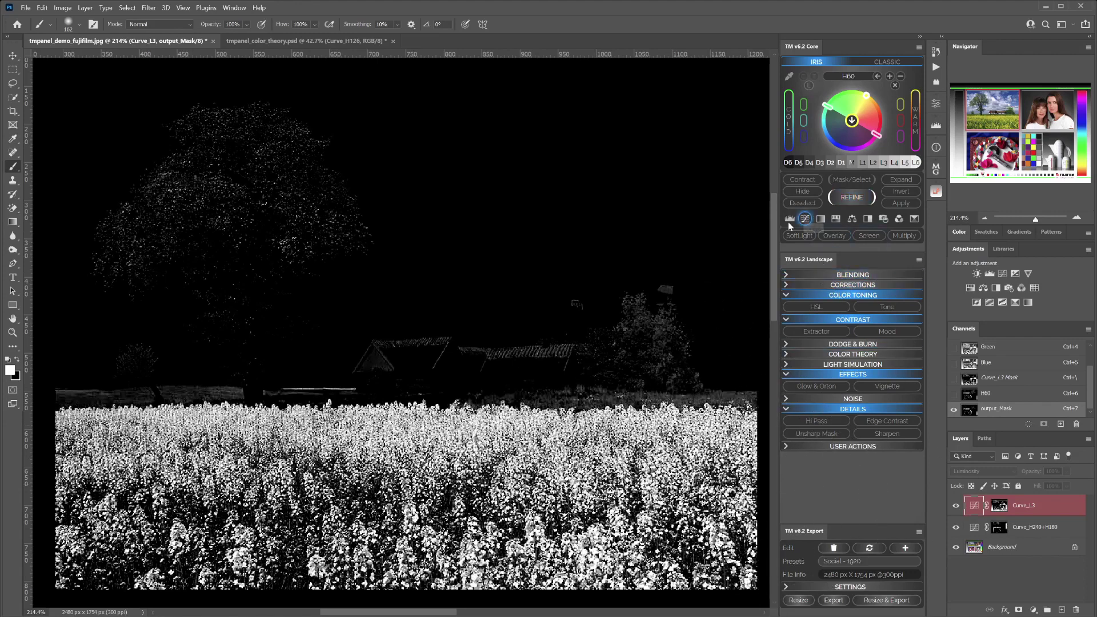
# - Add a Hue/Saturation adjustment using the H60 mask, and paint the mask black over the tree, houses and bushes above the field
pyautogui.click(835, 222)
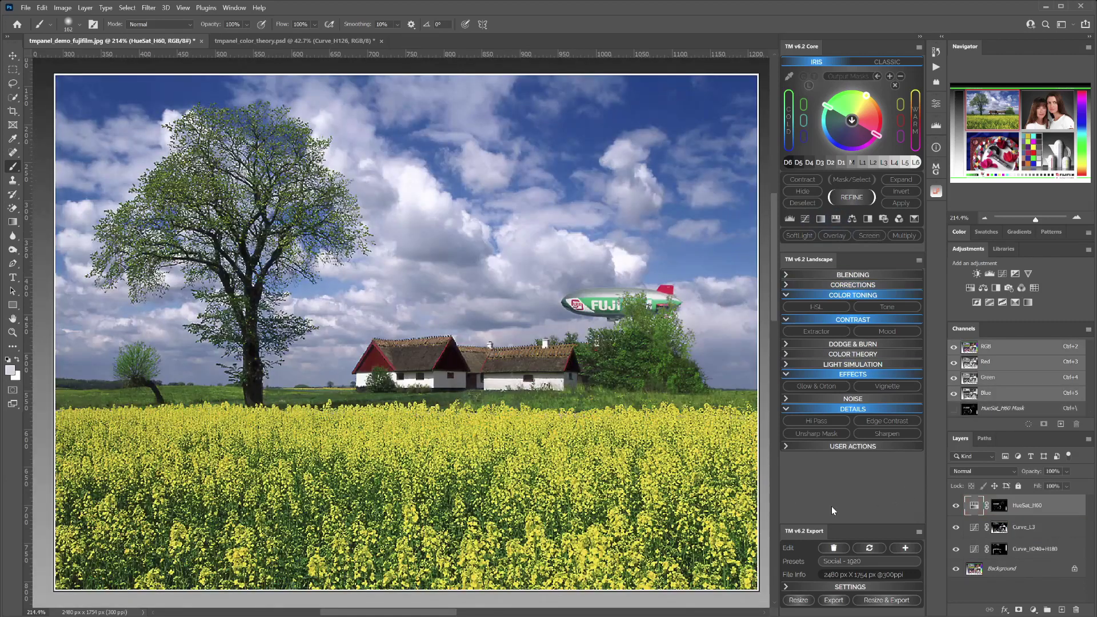
pyautogui.keyDown('alt'); pyautogui.click(997, 512); pyautogui.keyUp('alt')
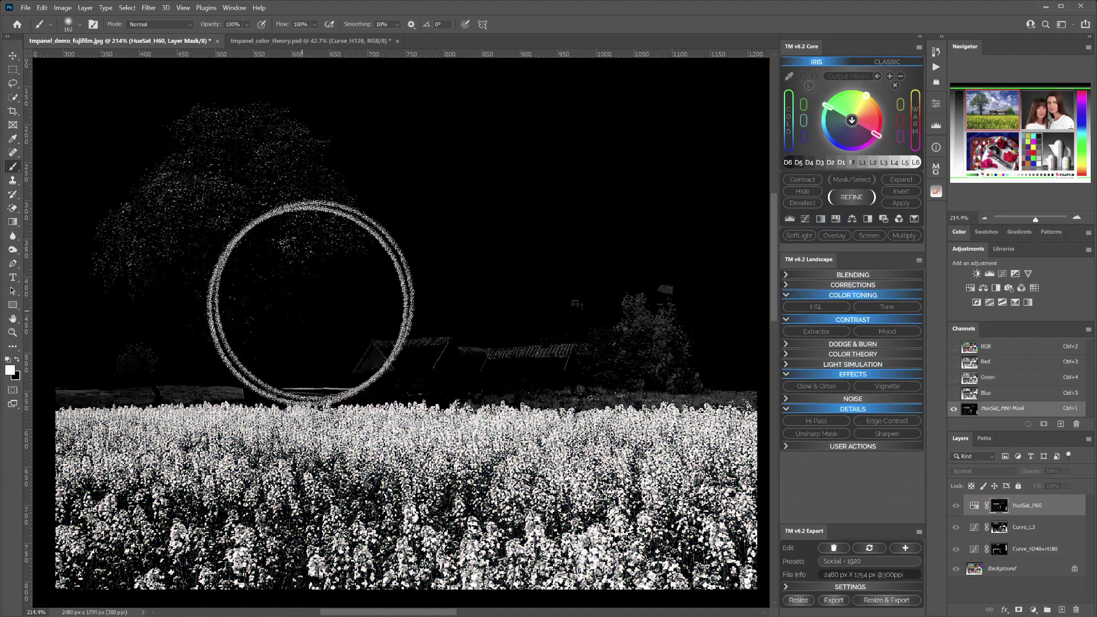
pyautogui.press('x')
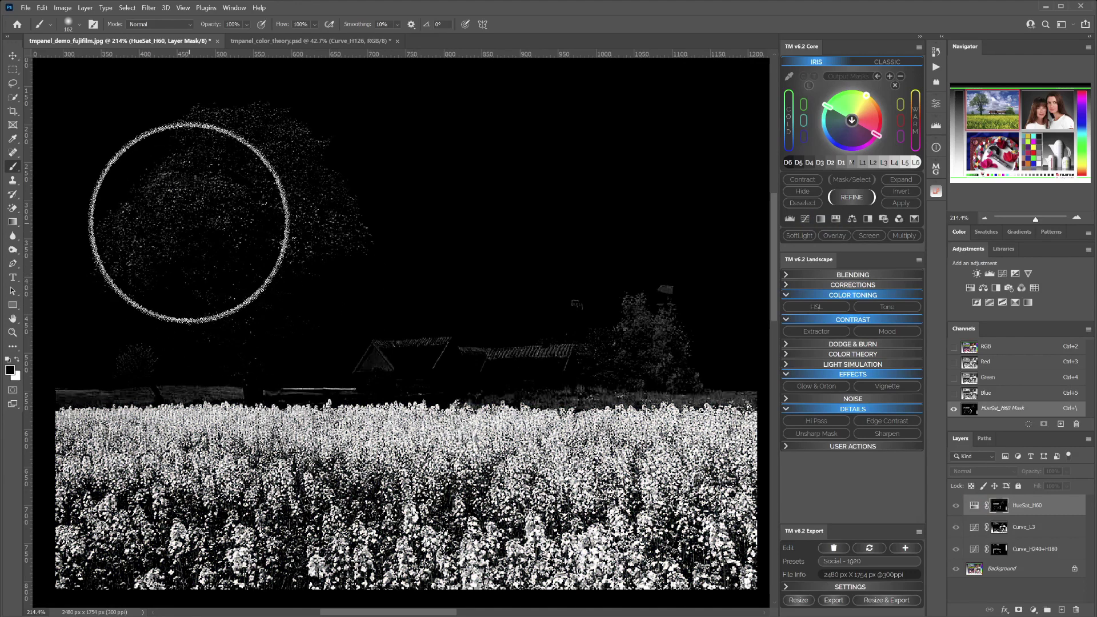
pyautogui.moveTo(129, 167); pyautogui.dragTo(433, 184)
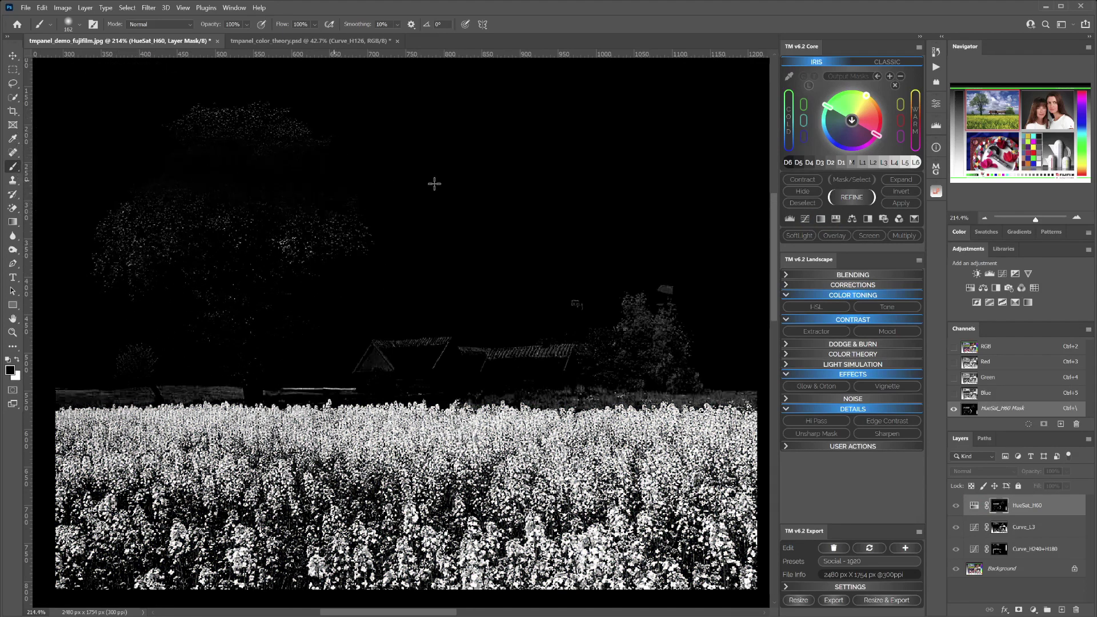
pyautogui.moveTo(603, 206)
pyautogui.mouseDown()
pyautogui.moveTo(728, 293)
pyautogui.moveTo(585, 272)
pyautogui.moveTo(117, 249)
pyautogui.moveTo(262, 233)
pyautogui.moveTo(169, 228)
pyautogui.mouseUp()
pyautogui.moveTo(126, 320)
pyautogui.mouseDown()
pyautogui.moveTo(223, 311)
pyautogui.moveTo(103, 326)
pyautogui.moveTo(413, 303)
pyautogui.moveTo(644, 326)
pyautogui.moveTo(712, 320)
pyautogui.moveTo(423, 340)
pyautogui.moveTo(59, 343)
pyautogui.moveTo(757, 342)
pyautogui.mouseUp()
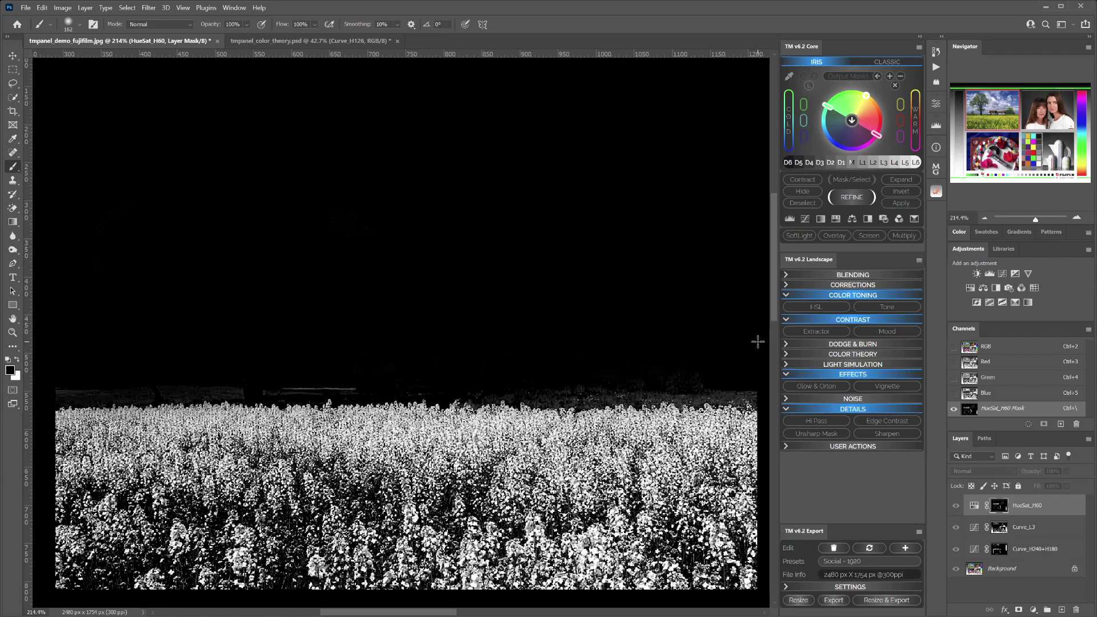
pyautogui.click(975, 510)
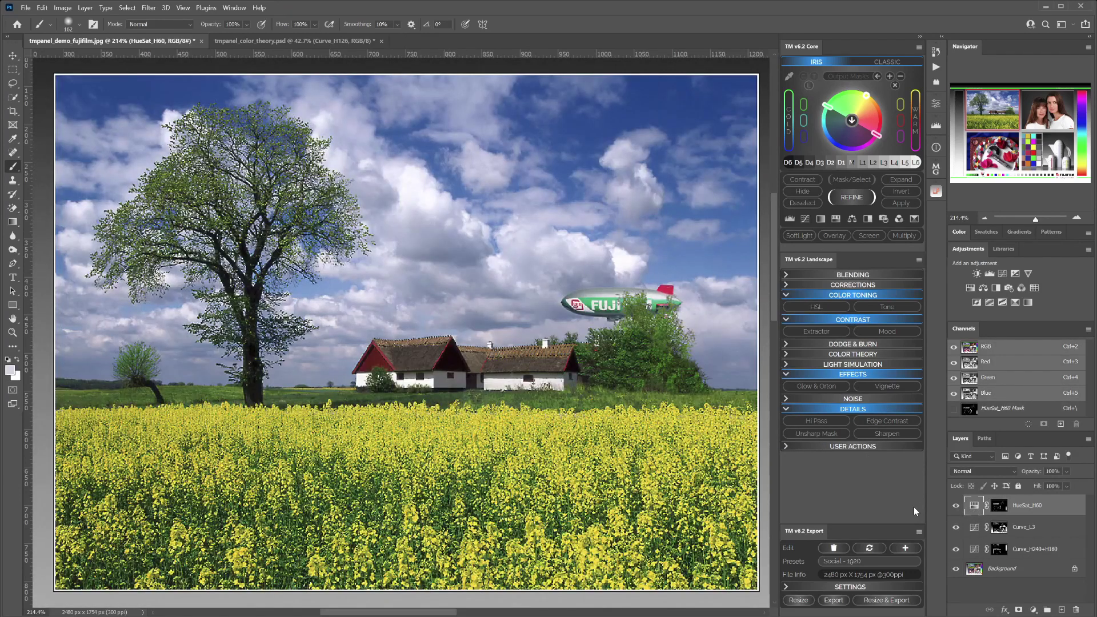
# - Recolor the flowers in the HueSat_H60 adjustment with hue about -116, saturation about -50 and lightness +8, and close its properties
pyautogui.doubleClick(975, 512)
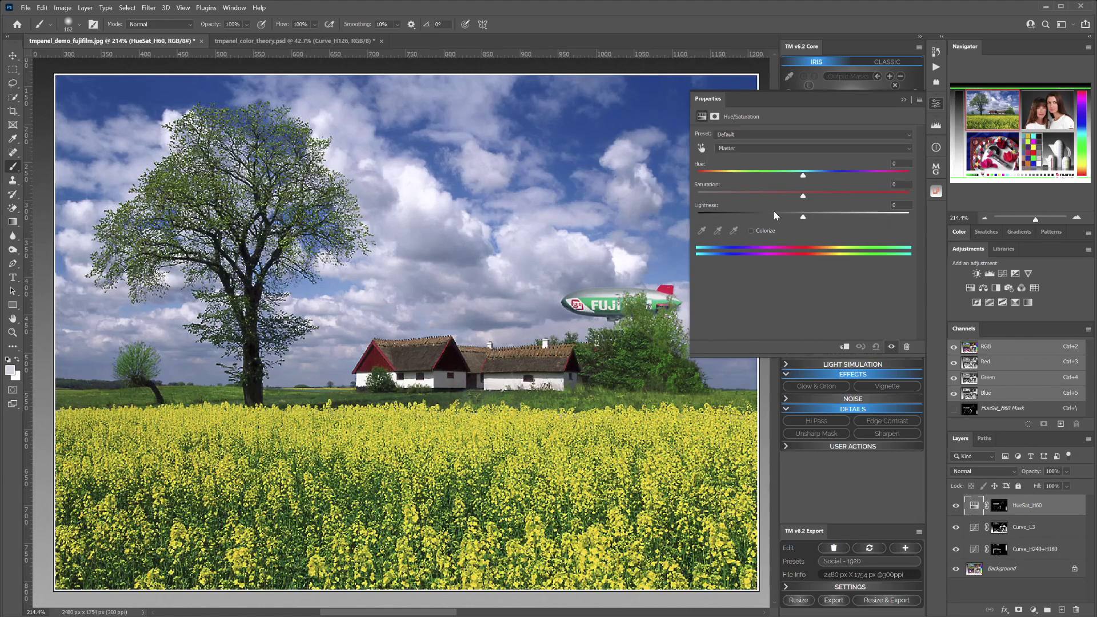
pyautogui.moveTo(804, 177); pyautogui.dragTo(725, 177)
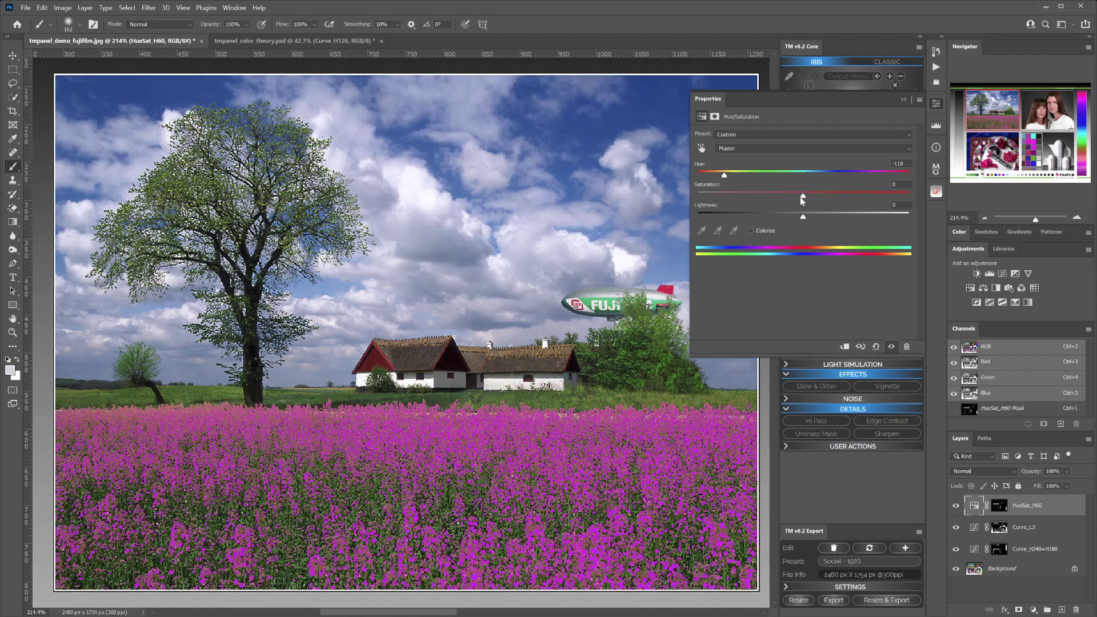
pyautogui.moveTo(802, 197); pyautogui.dragTo(725, 178)
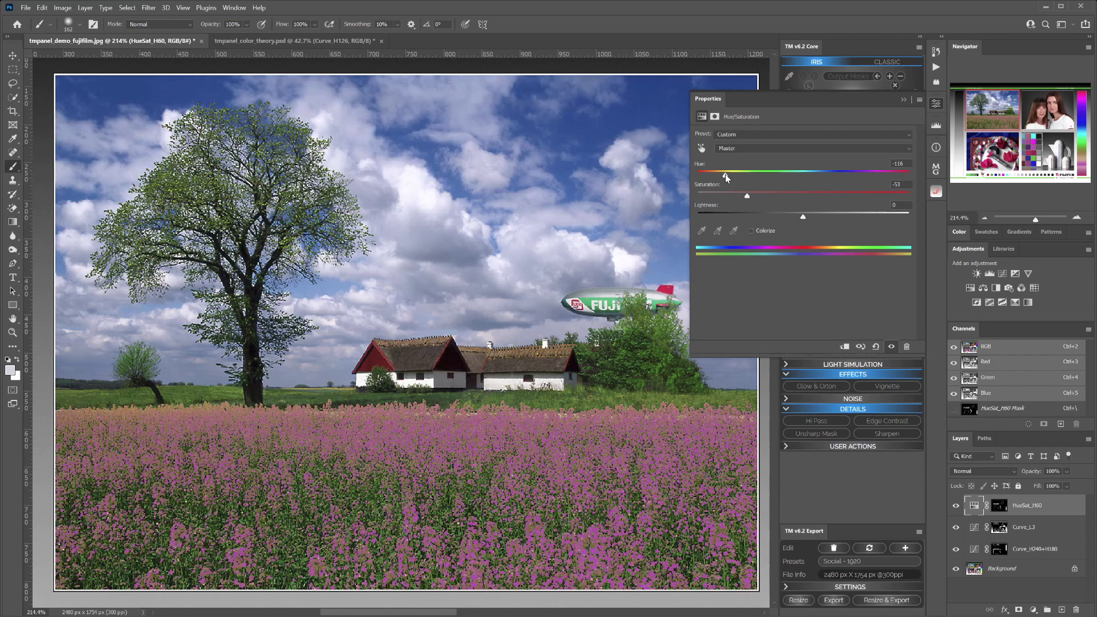
pyautogui.click(798, 218)
pyautogui.moveTo(809, 219)
pyautogui.mouseDown()
pyautogui.moveTo(794, 219)
pyautogui.moveTo(812, 221)
pyautogui.mouseUp()
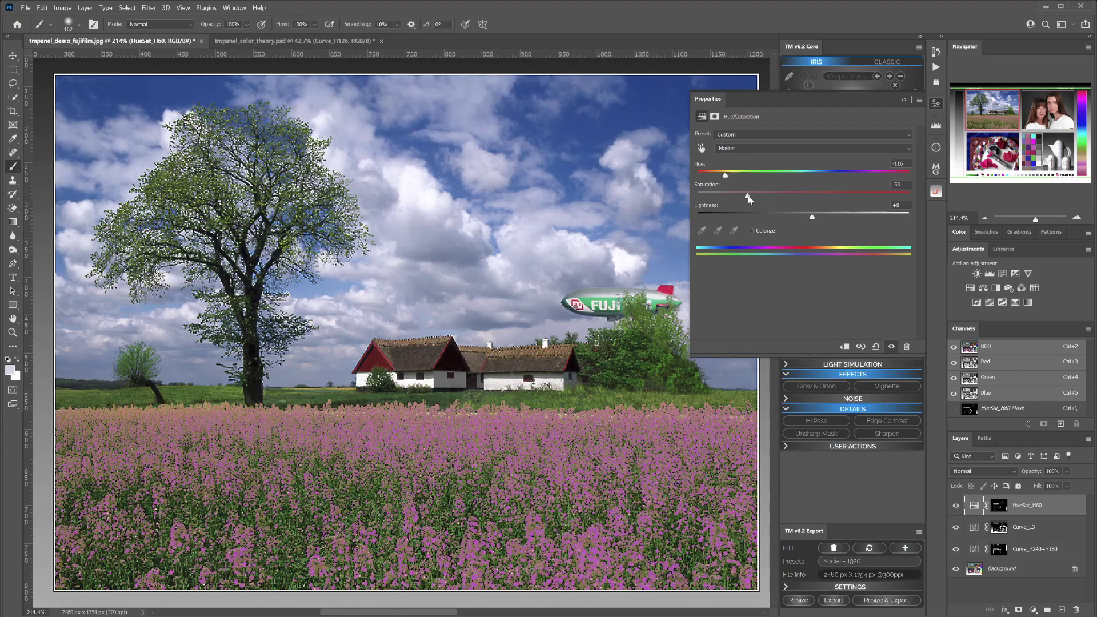
pyautogui.moveTo(741, 197); pyautogui.dragTo(752, 199)
pyautogui.click(936, 104)
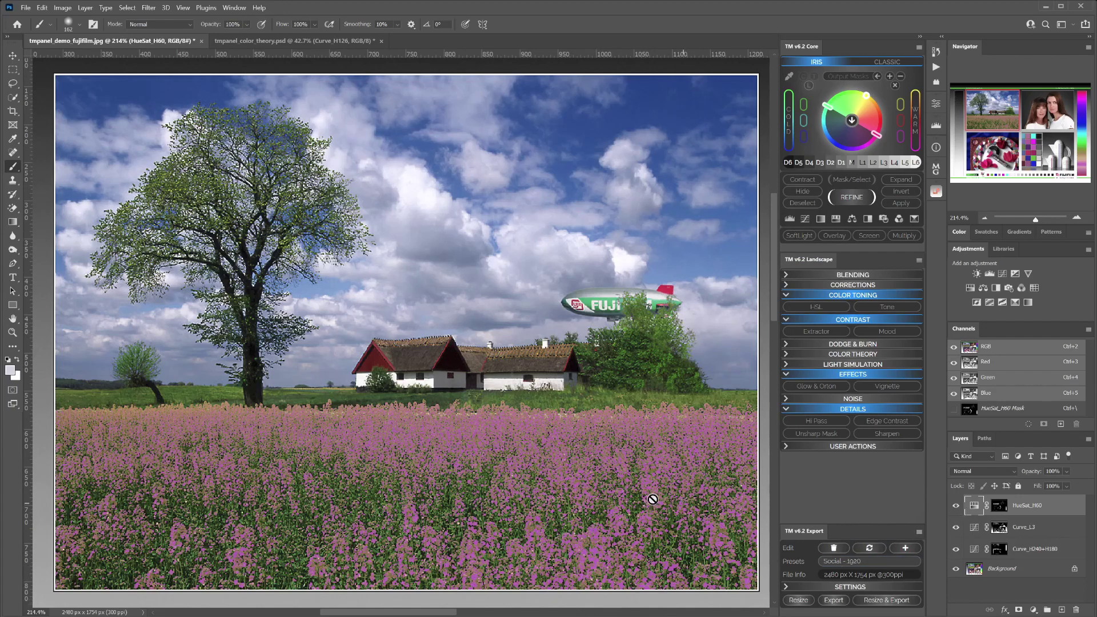
# - Toggle the visibility of the HueSat_H60 layer to compare the flower field before and after the recoloring
pyautogui.click(956, 506)
pyautogui.click(955, 506)
pyautogui.click(955, 506)
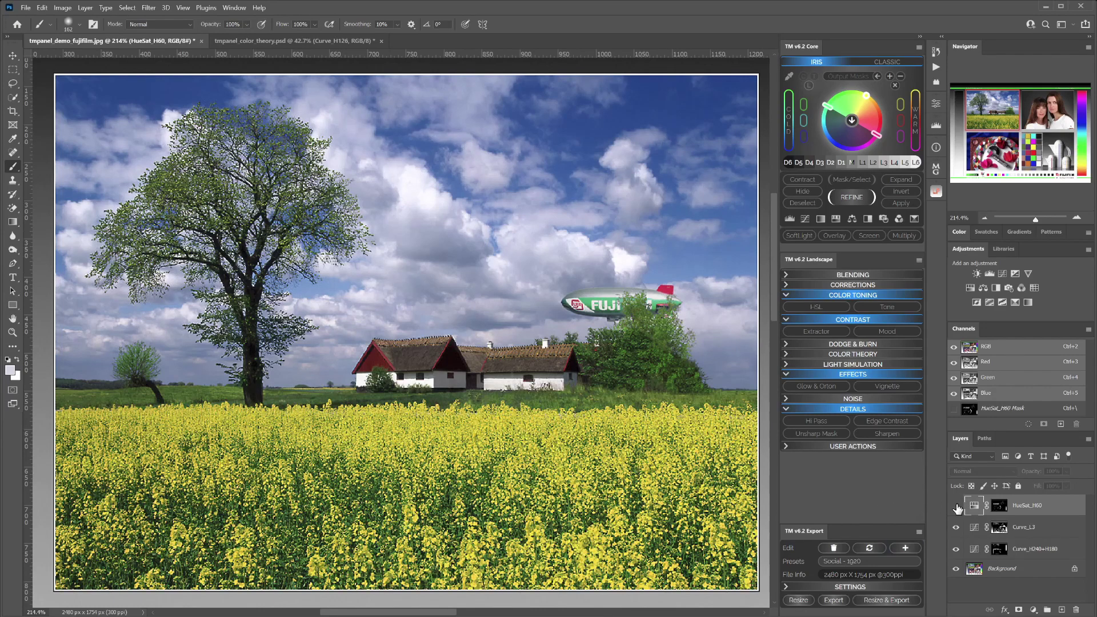
pyautogui.click(956, 506)
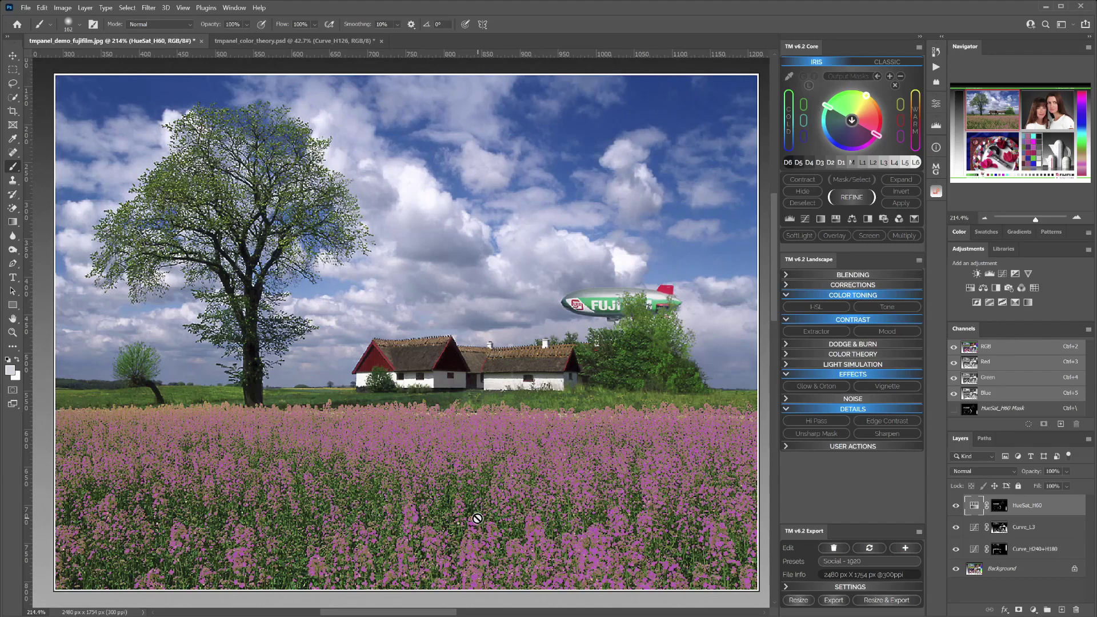